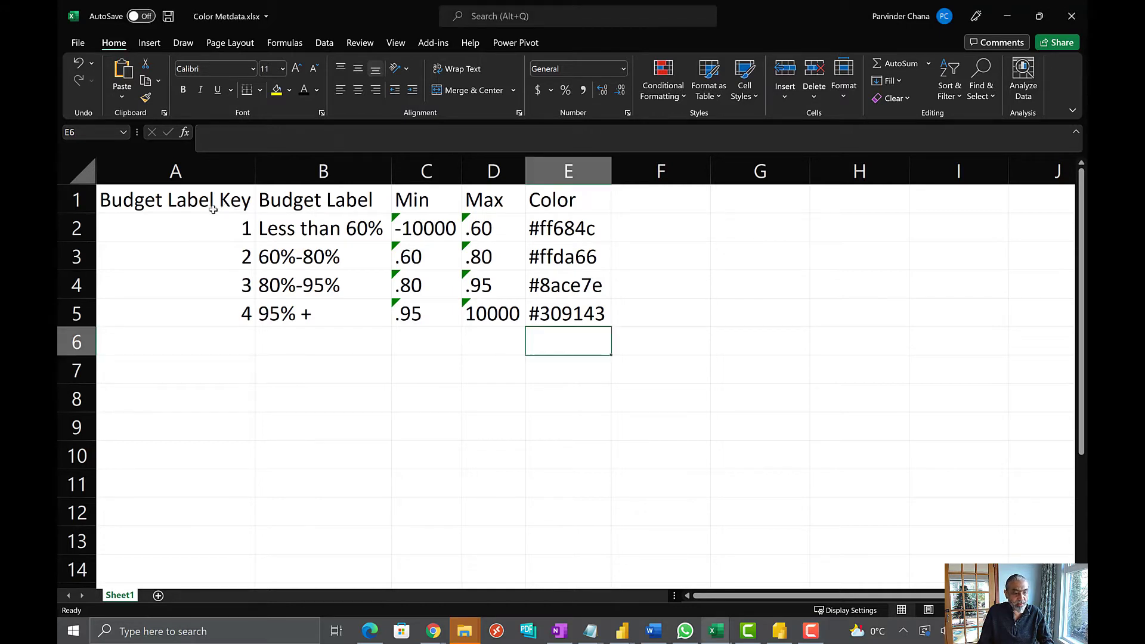
# - Examine the budget label keys, labels, Min and Max thresholds and color codes in the Color Metdata.xlsx sheet
pyautogui.click(209, 206)
pyautogui.moveTo(215, 234); pyautogui.dragTo(216, 306)
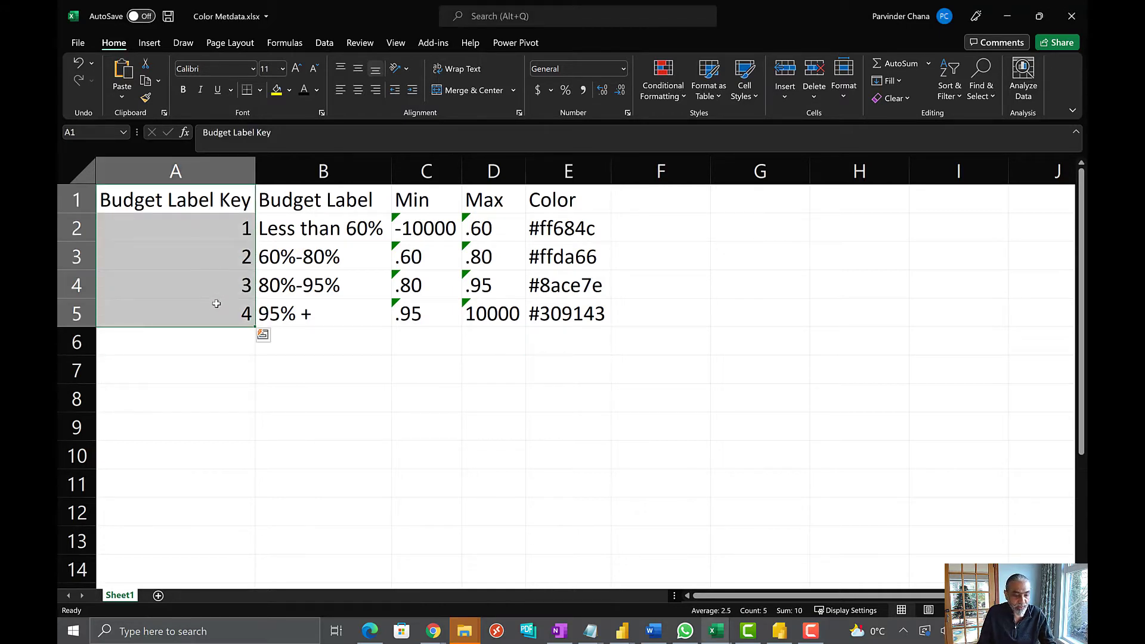
pyautogui.moveTo(314, 202); pyautogui.dragTo(310, 311)
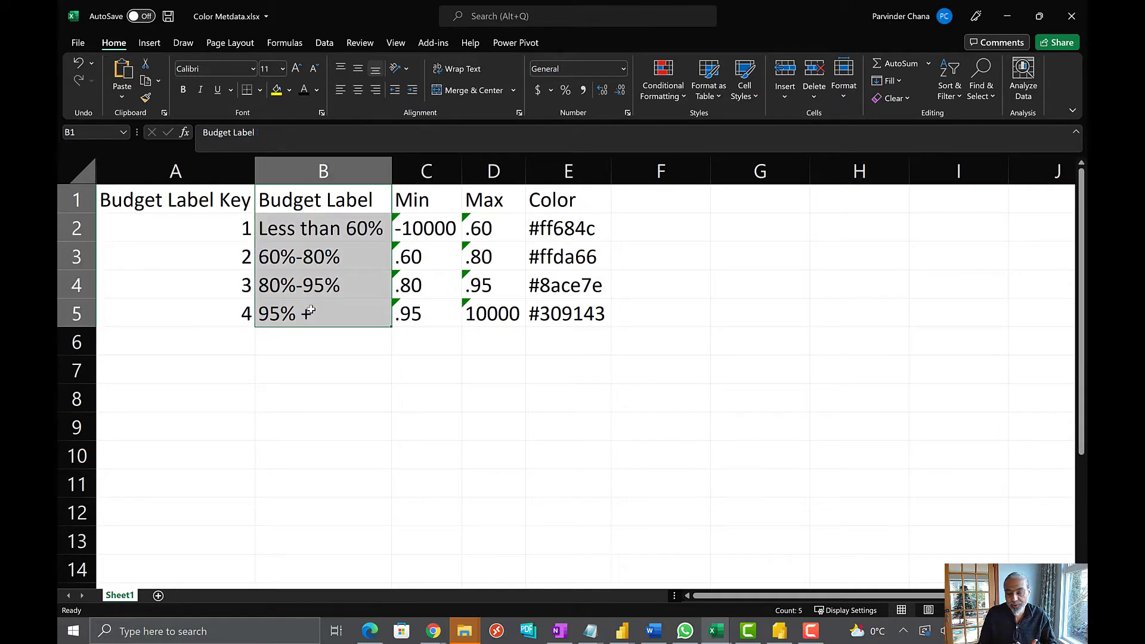
pyautogui.click(311, 230)
pyautogui.press('Right')
pyautogui.press('Right')
pyautogui.press('Right')
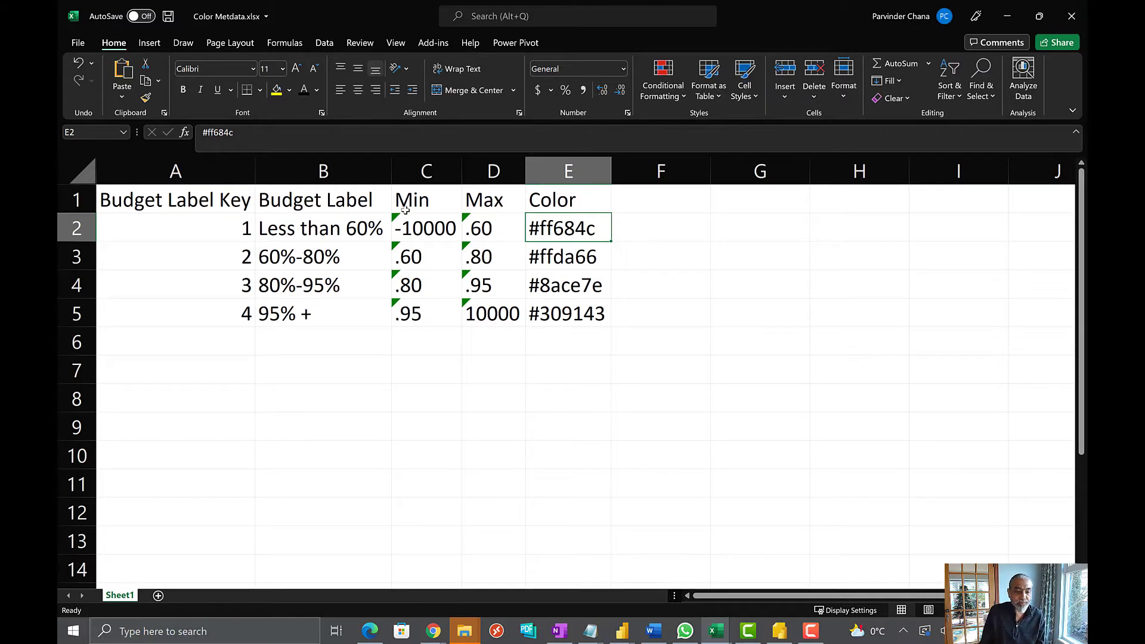
pyautogui.click(469, 204)
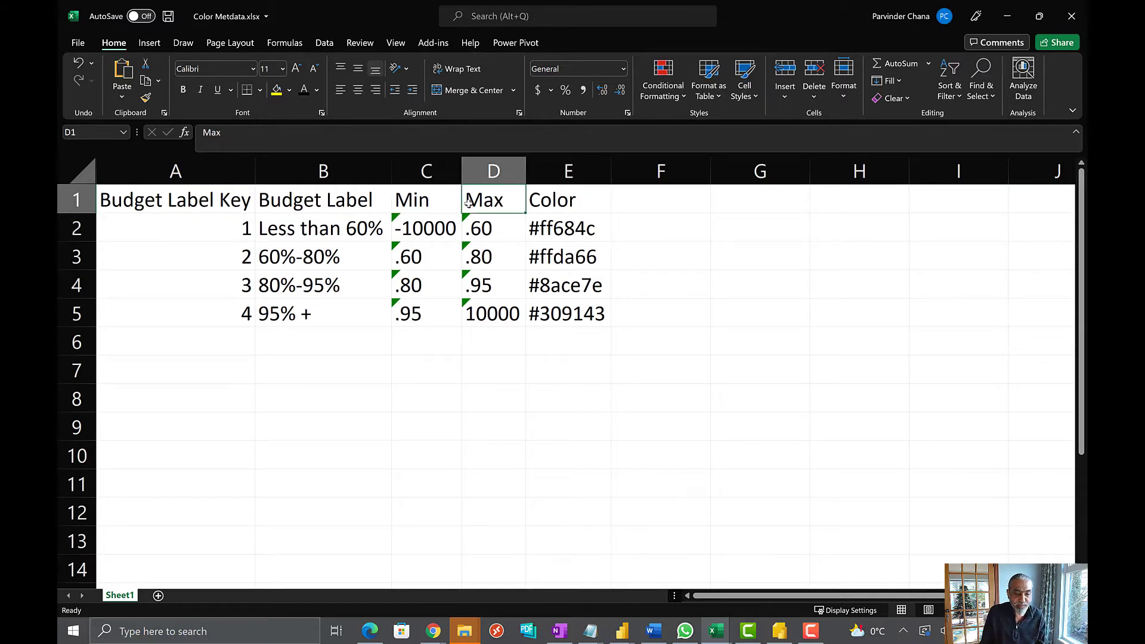
pyautogui.click(427, 232)
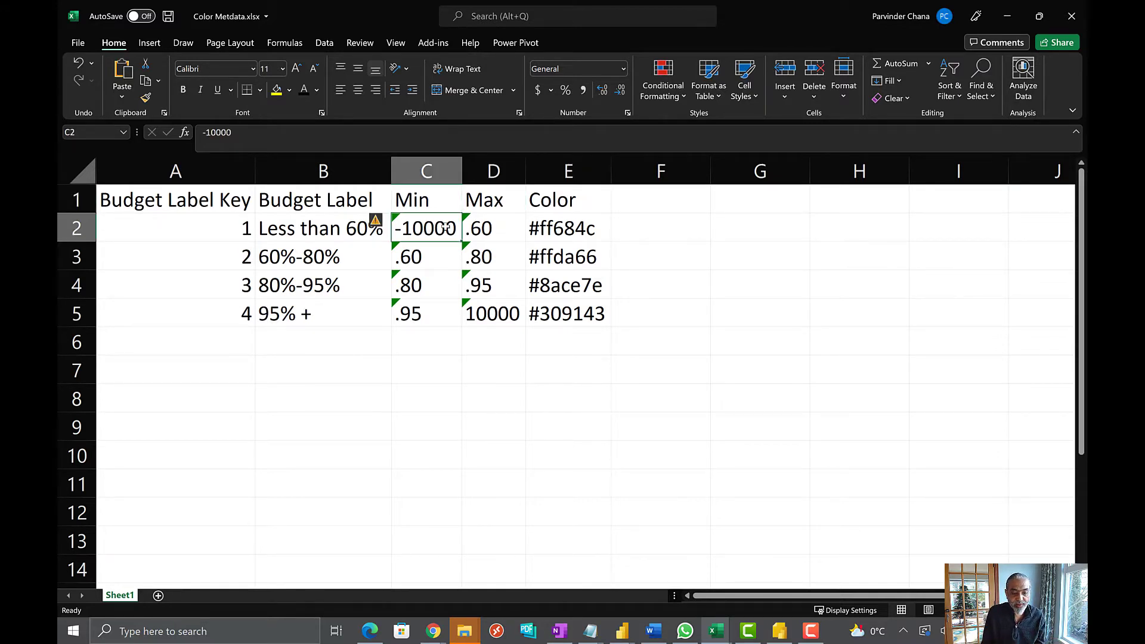
pyautogui.click(509, 229)
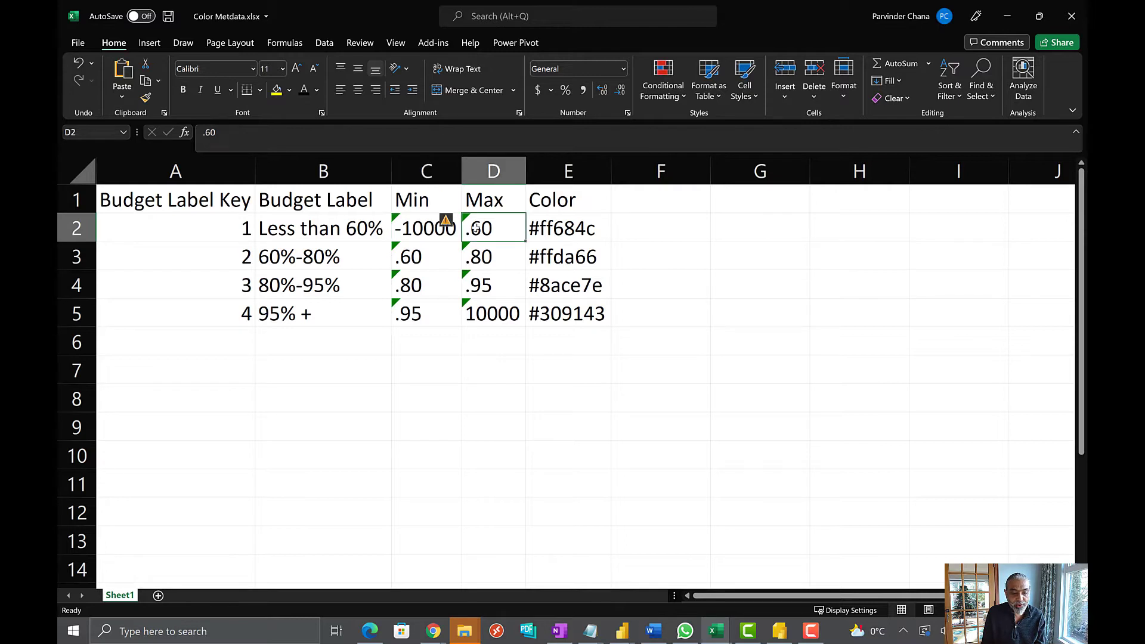
pyautogui.click(558, 229)
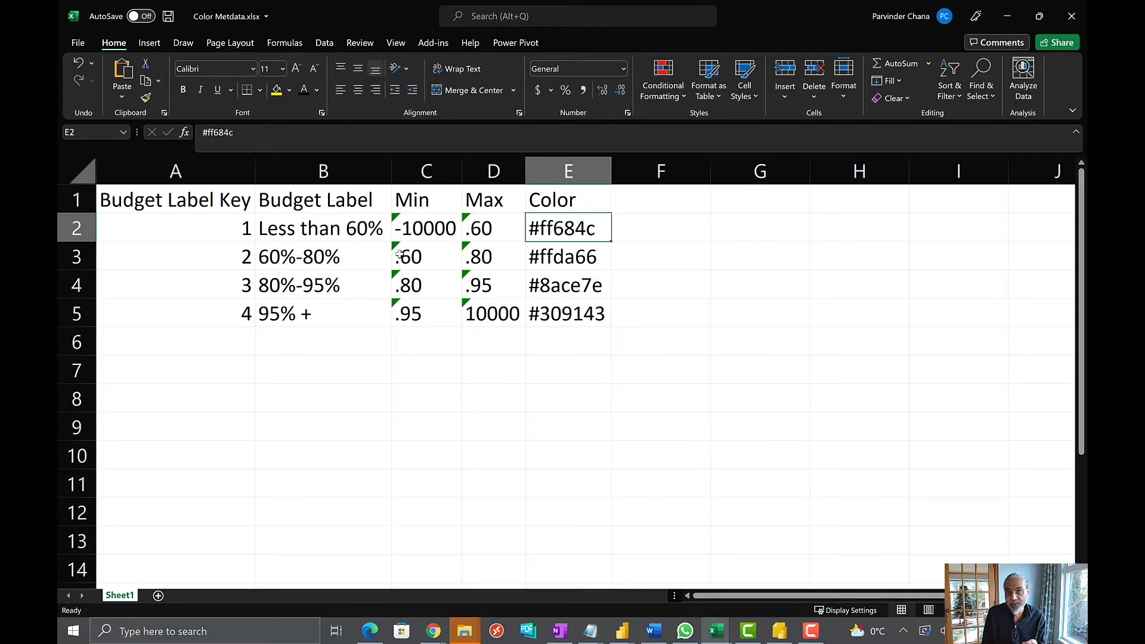
pyautogui.click(417, 255)
pyautogui.click(483, 250)
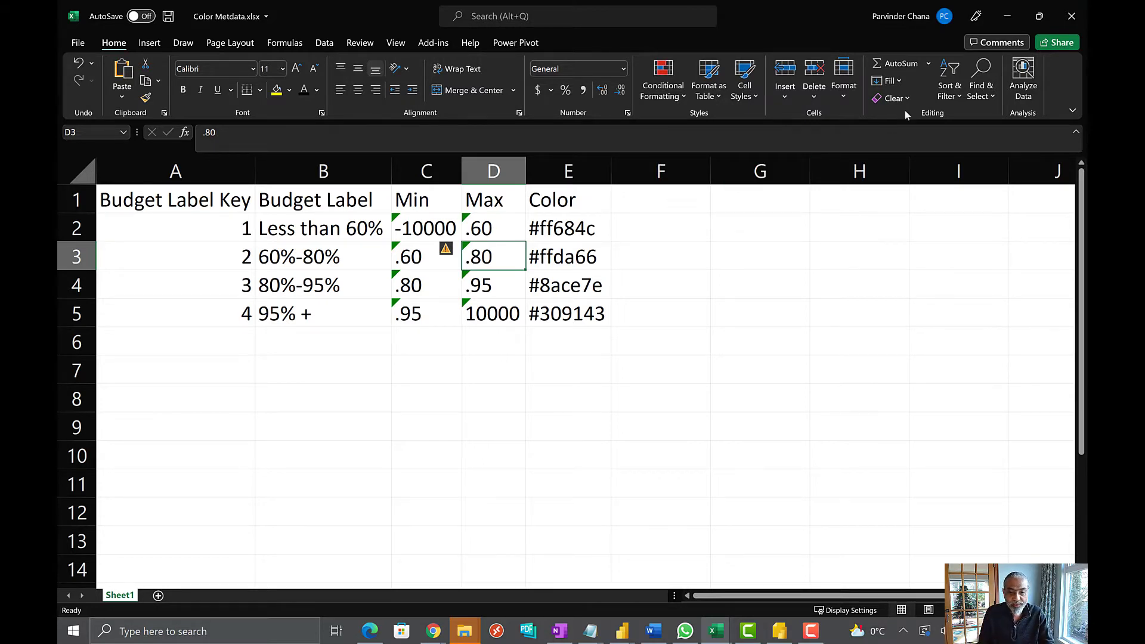
# - Switch to Power BI Desktop and view the rows of the Budget Color table in the model's data
pyautogui.click(1007, 16)
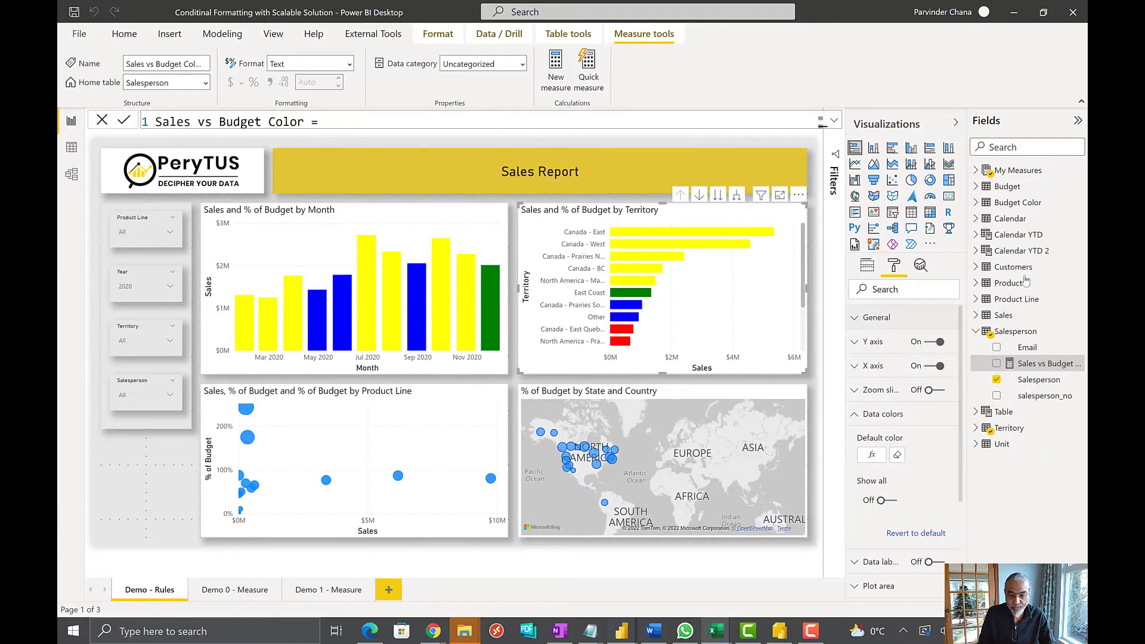
pyautogui.click(72, 147)
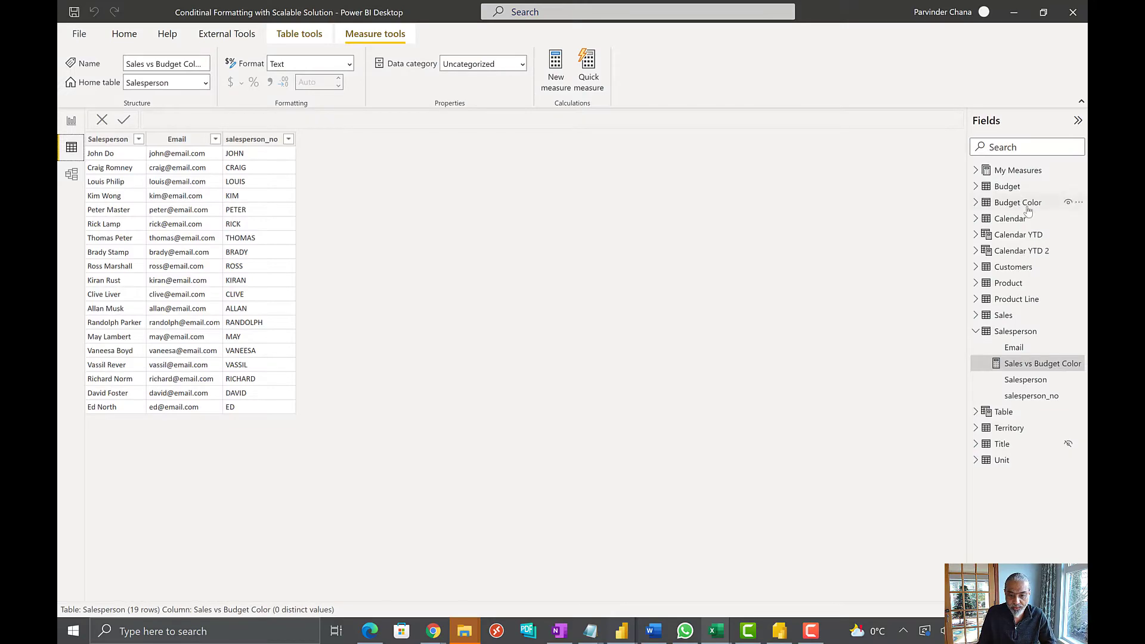
pyautogui.click(1024, 204)
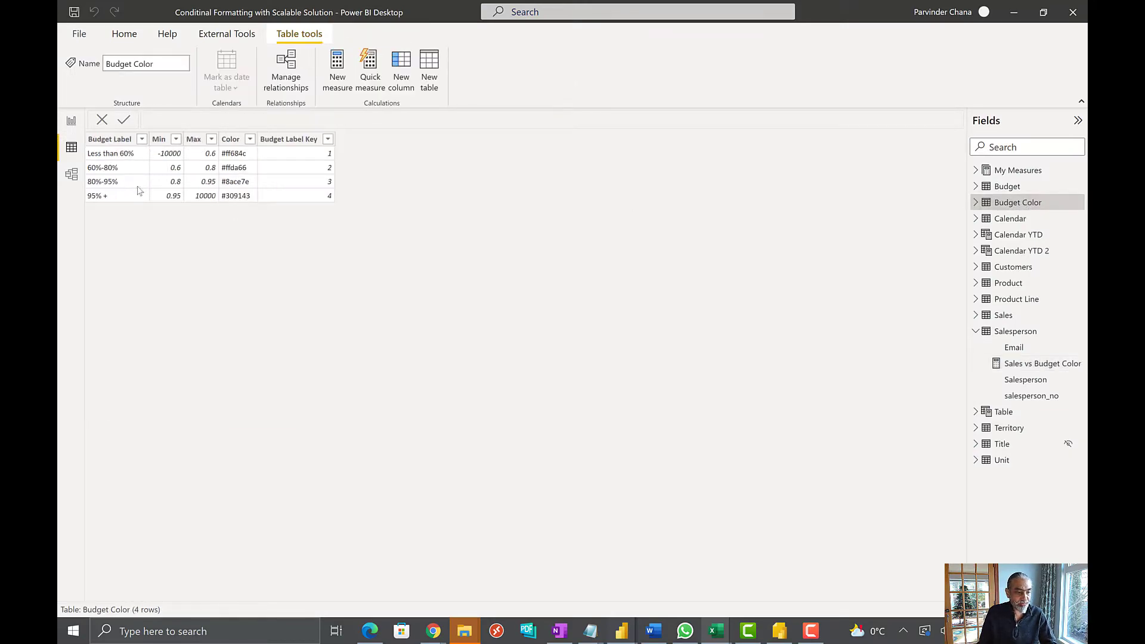
pyautogui.click(292, 195)
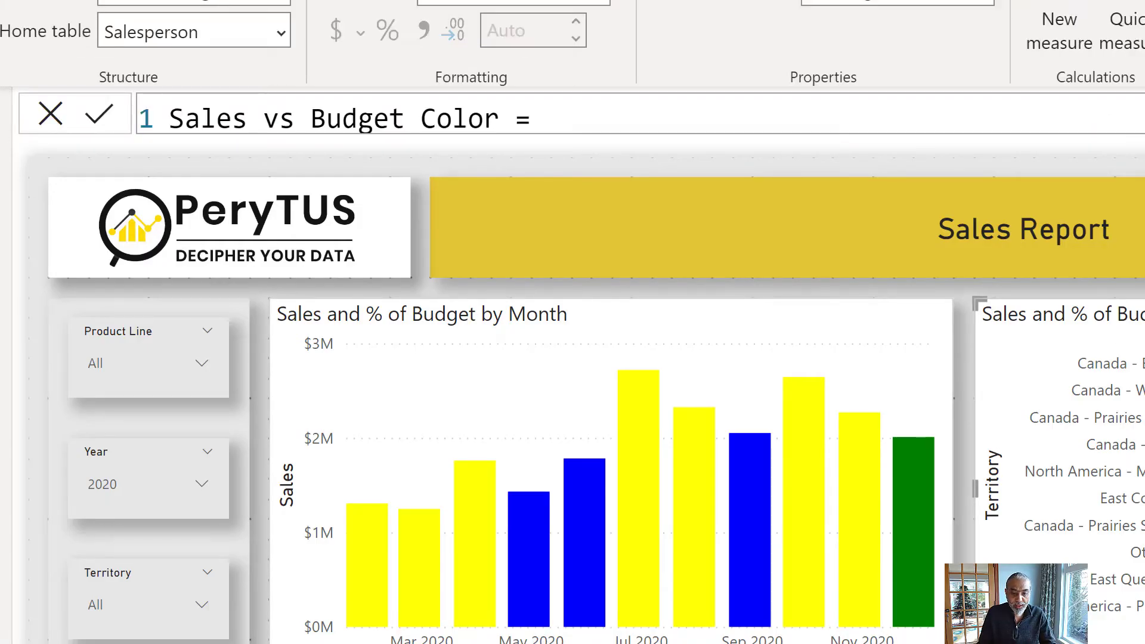
# - Define __SalesVsBudget as [% of Budget] in the Sales vs Budget Color measure, returning a SWITCH: above .9 Green, .7 Yellow, .5 Blue, otherwise Red
pyautogui.write('VAR __SalesVsBudget = [% of Budget] RETURN SWITCH ( TRUE(),     __SalesVsBudget > .9, "Green",     __SalesVsBudget > .7, "Yellow",     __SalesVsBudget > .5, "Blue",     "Red" )')
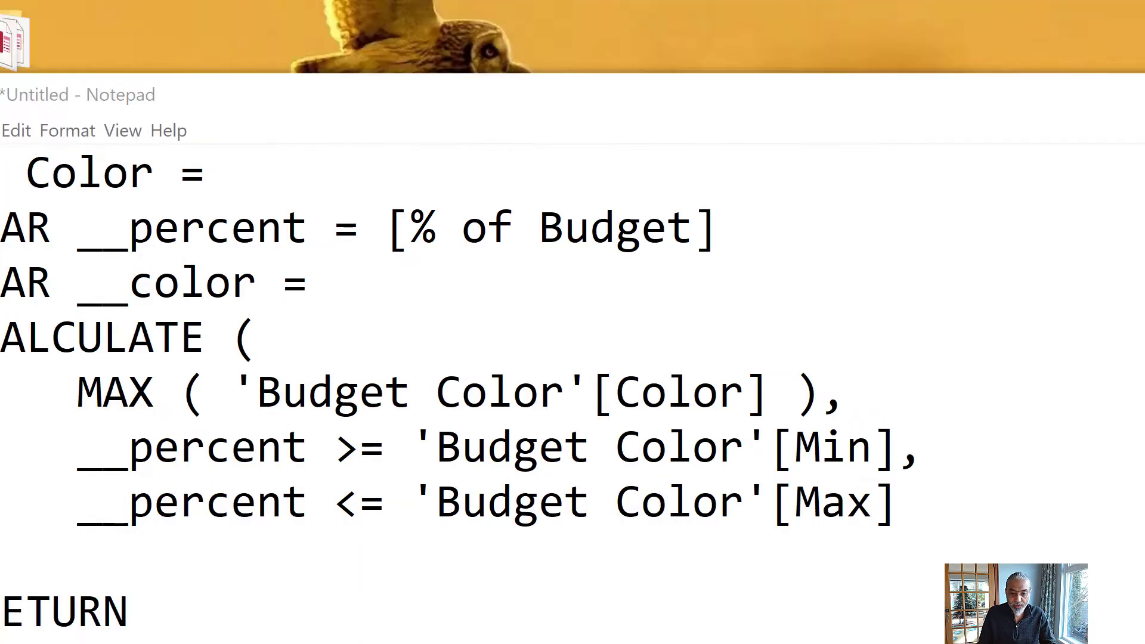
pyautogui.hotkey('alt', 'Tab')
pyautogui.hotkey('alt', 'Tab')
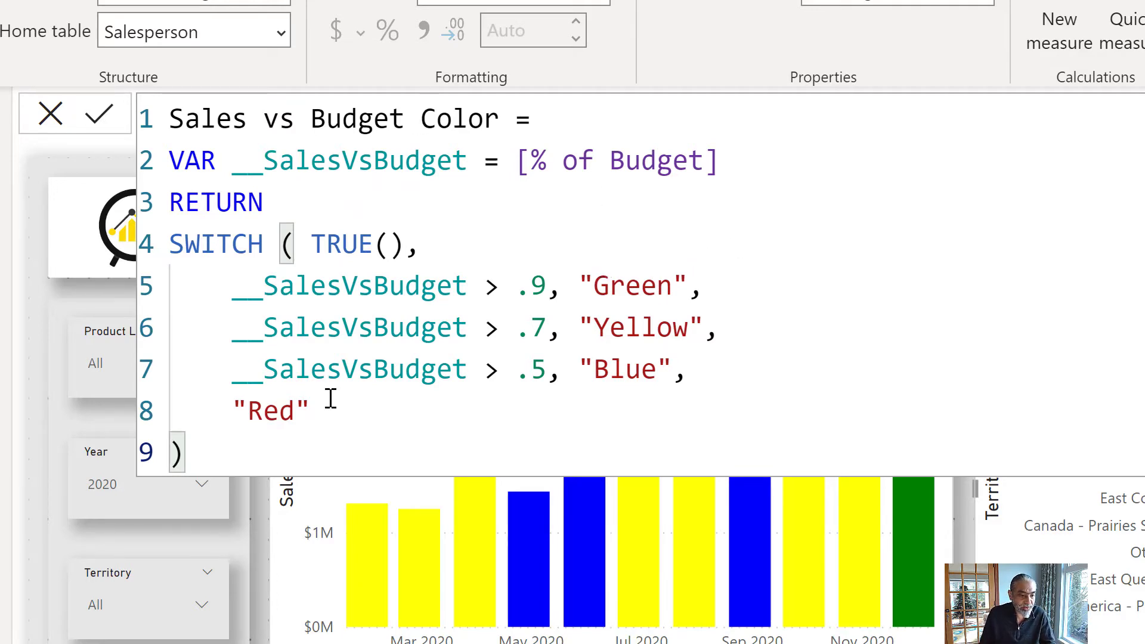
# - Replace the RETURN and SWITCH block in the measure with a new variable declaration, VAR __color =
pyautogui.moveTo(220, 438); pyautogui.dragTo(136, 225)
pyautogui.press('Delete')
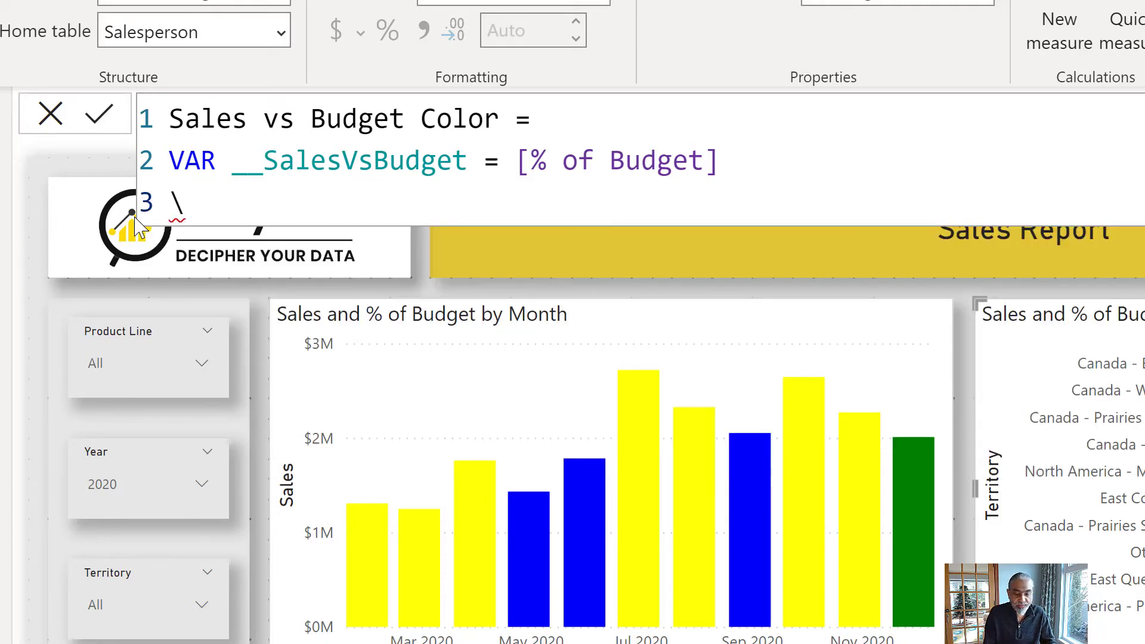
pyautogui.write('VAR __color')
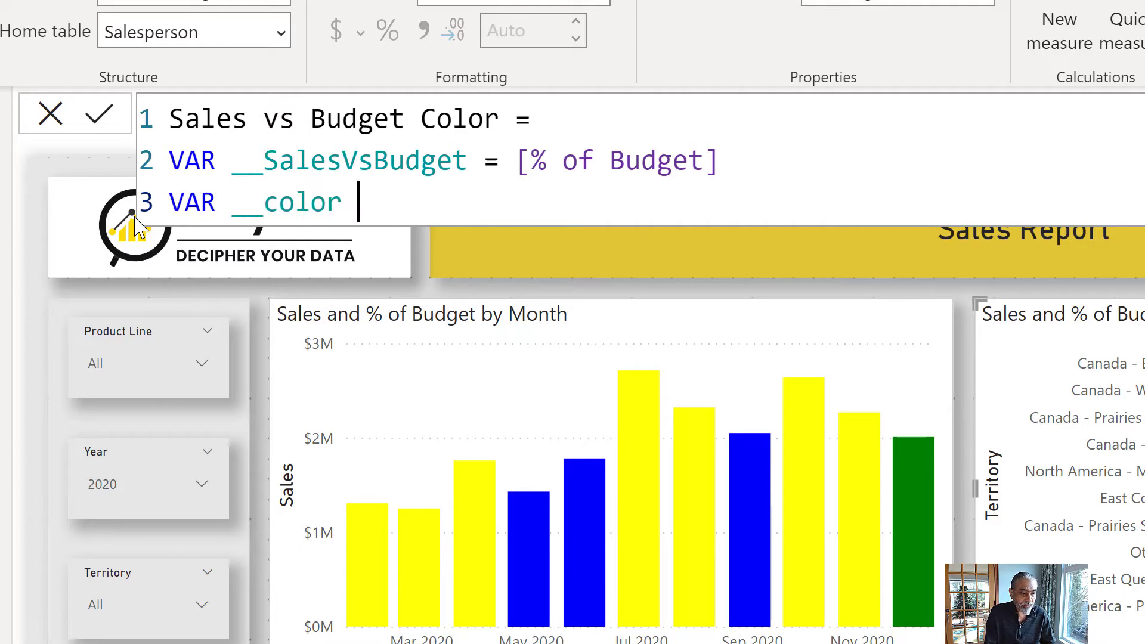
pyautogui.press('BackSpace')
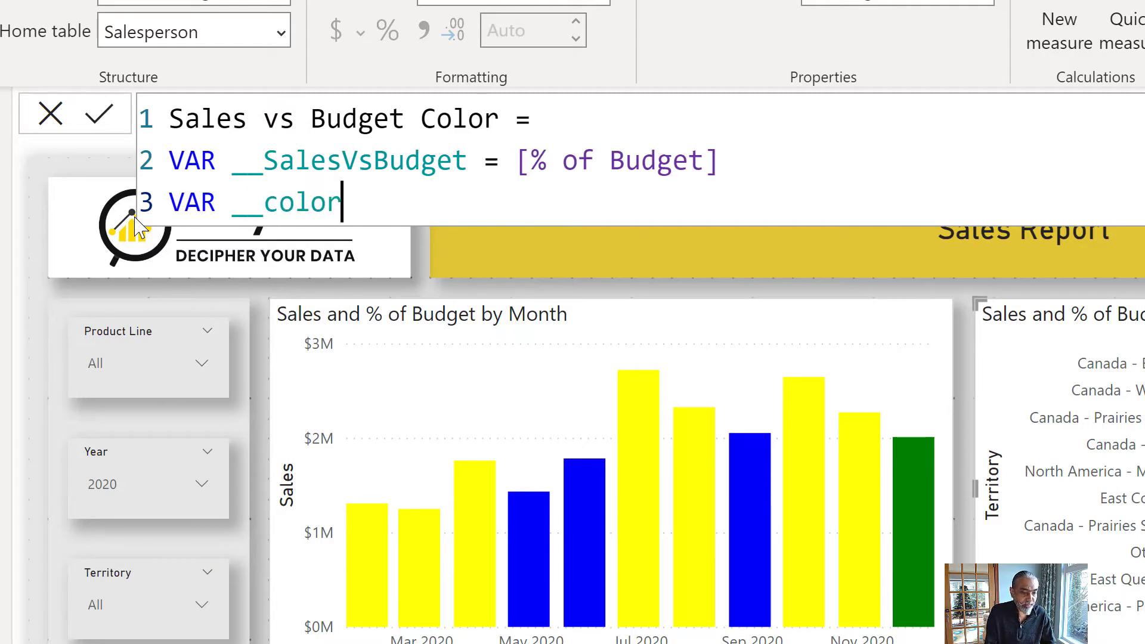
pyautogui.write('=')
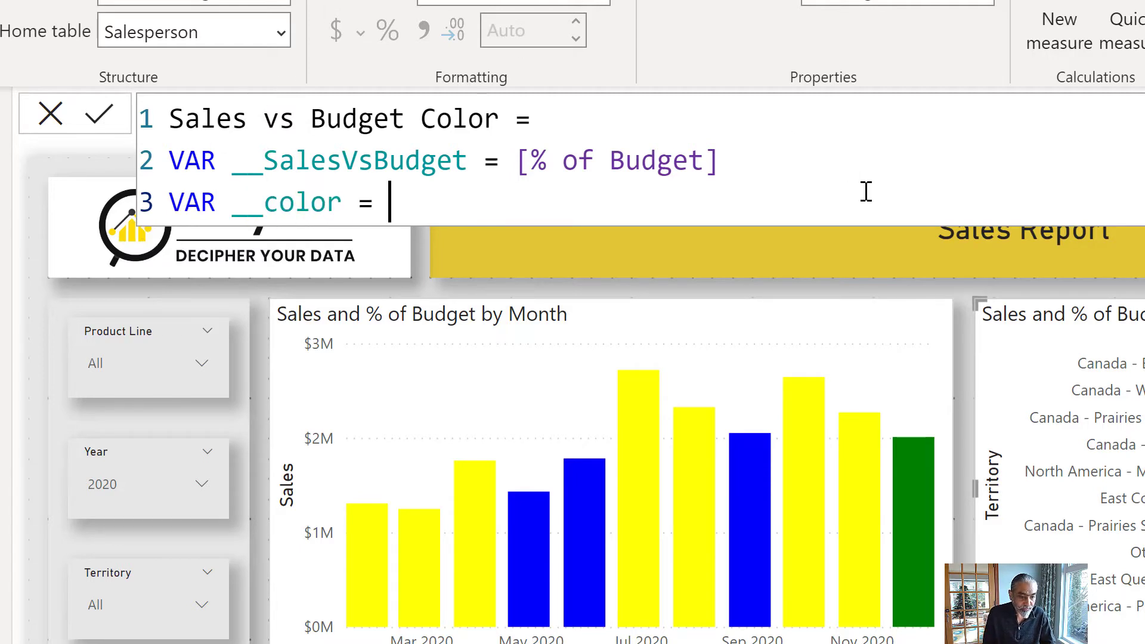
pyautogui.scroll(3, 893, 180)
pyautogui.press('Return')
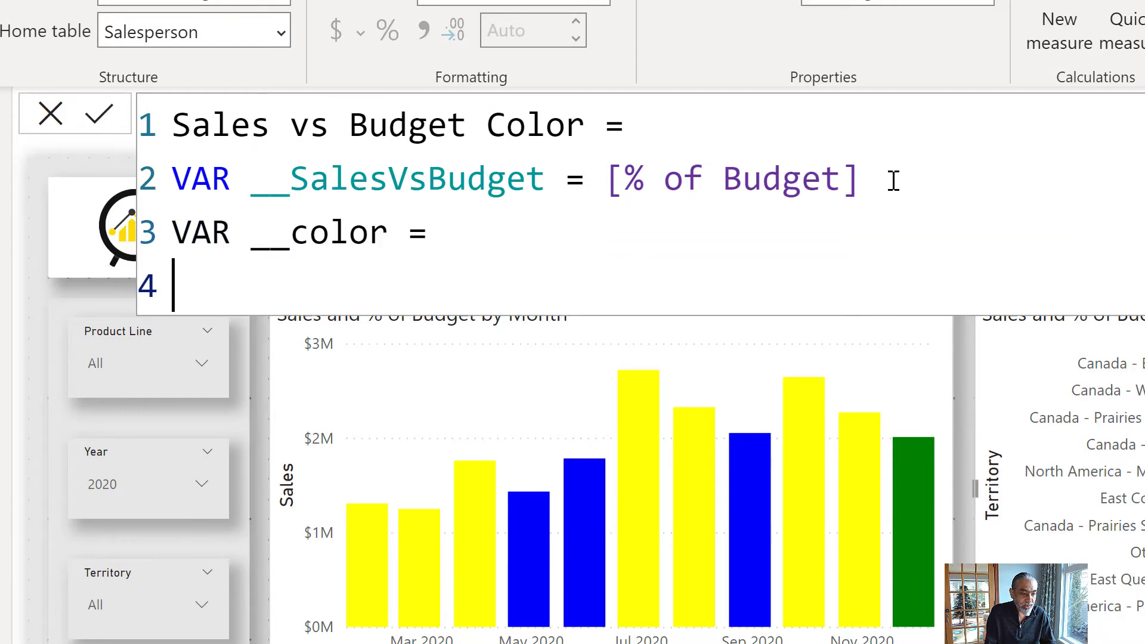
# - Start the __color expression with CALCULATE and the MAX of 'Budget Color'[Budget Color] as its first argument
pyautogui.write('CALCULATE (')
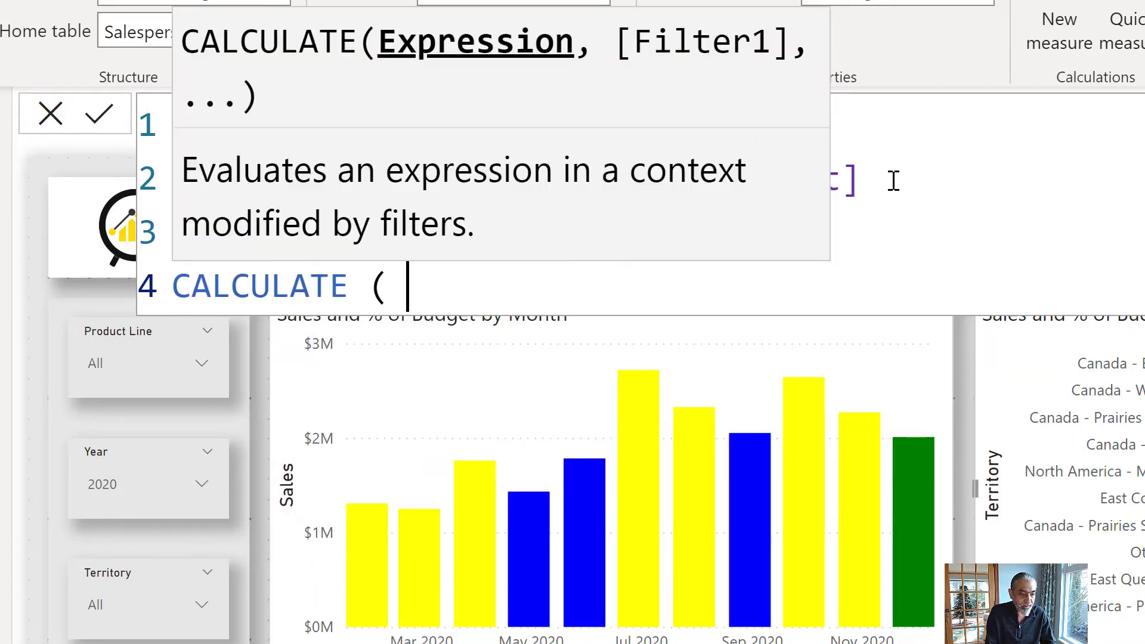
pyautogui.press('Return')
pyautogui.write('MAX')
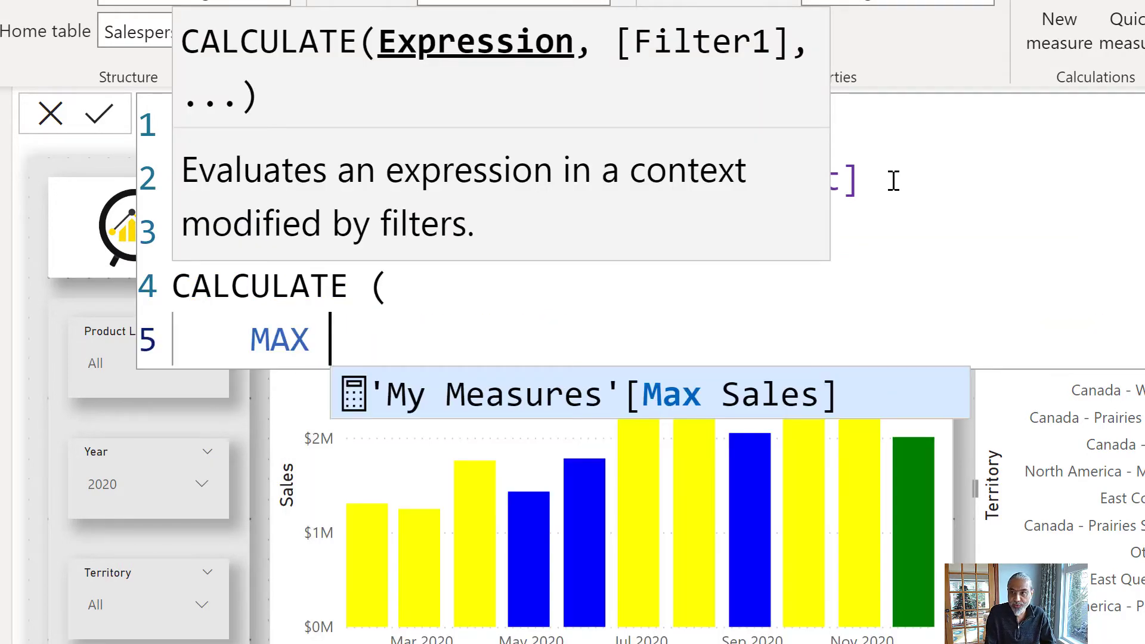
pyautogui.write(' ( Bu')
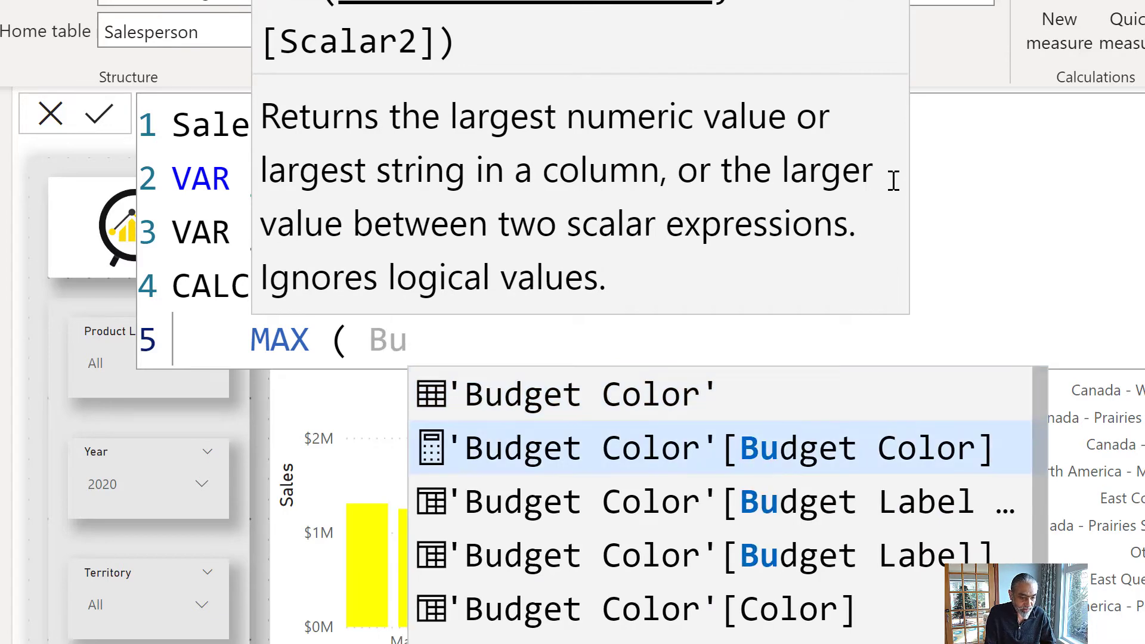
pyautogui.press('Down')
pyautogui.press('Up')
pyautogui.press('Tab')
pyautogui.write('),')
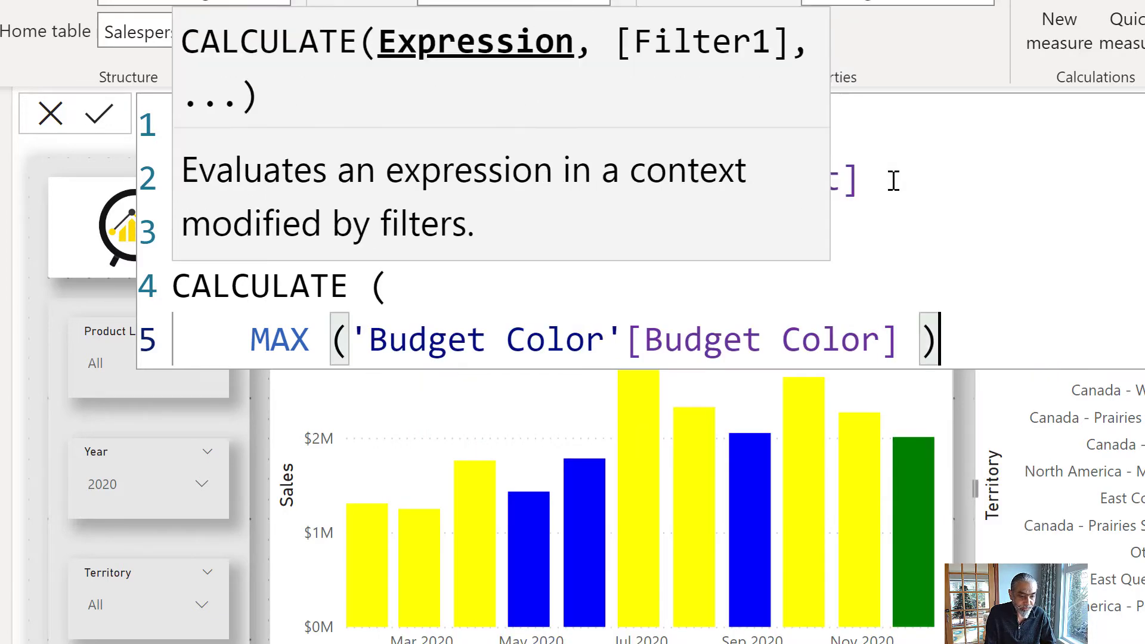
# - Change the MAX argument to the 'Budget Color'[Color] column and close the function with a comma
pyautogui.hotkey('ctrl', 'shift', 'Left')
pyautogui.hotkey('ctrl', 'shift', 'Left')
pyautogui.hotkey('ctrl', 'shift', 'Left')
pyautogui.hotkey('ctrl', 'shift', 'Left')
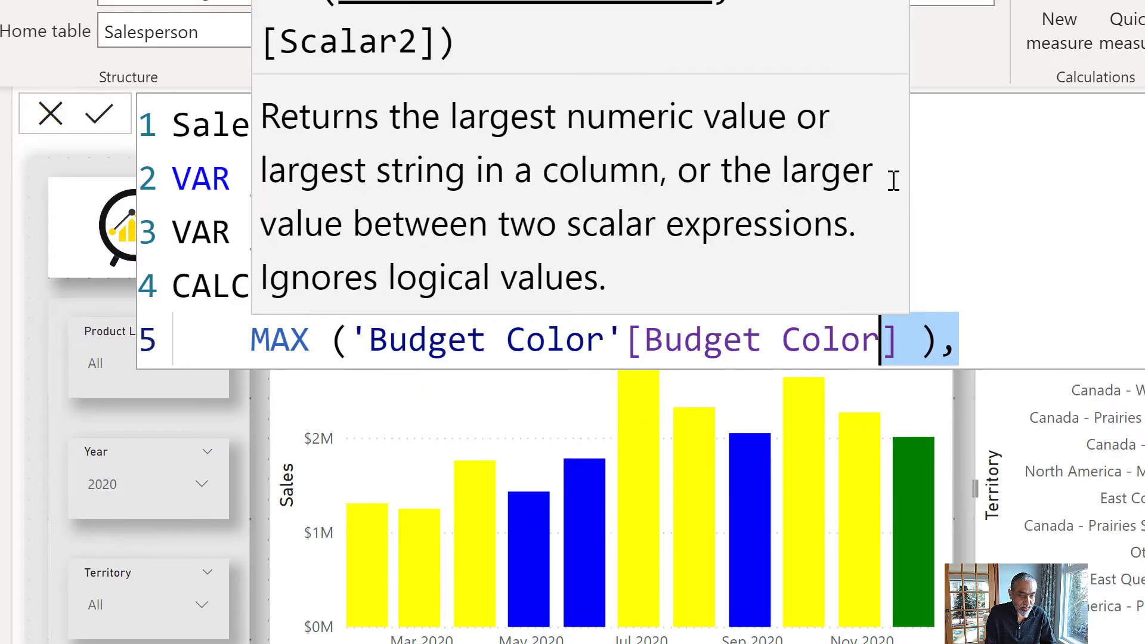
pyautogui.press('BackSpace')
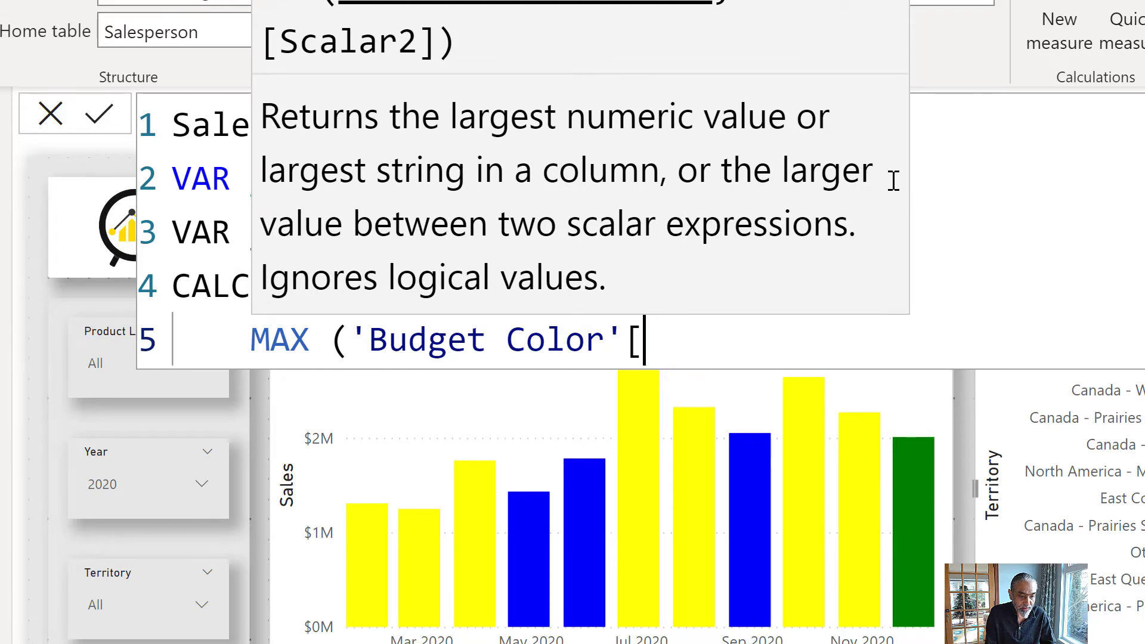
pyautogui.write('Color]')
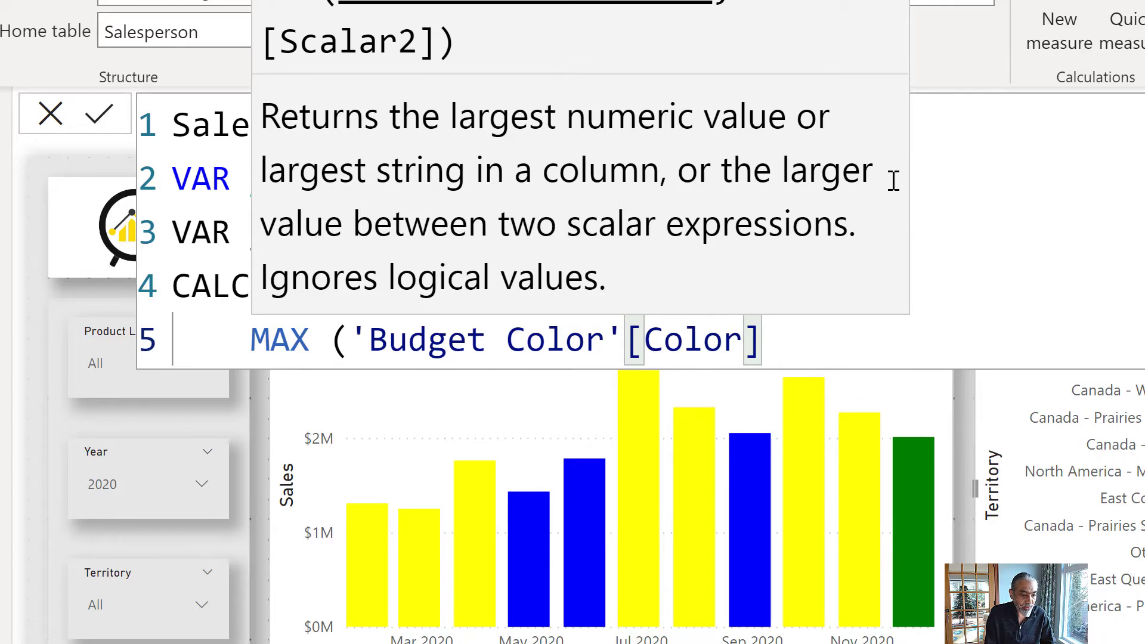
pyautogui.write(' ),')
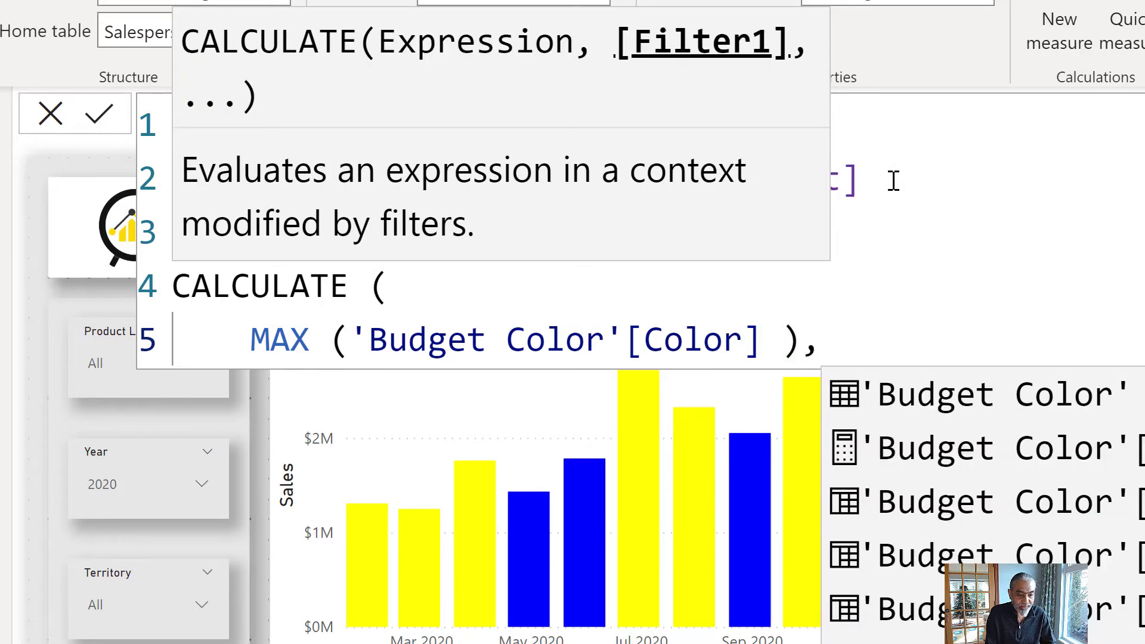
# - Add the first CALCULATE filter on its own line, __SalesVsBudget >= 'Budget Color'[Min], ending it with a comma
pyautogui.hotkey('shift', 'Return')
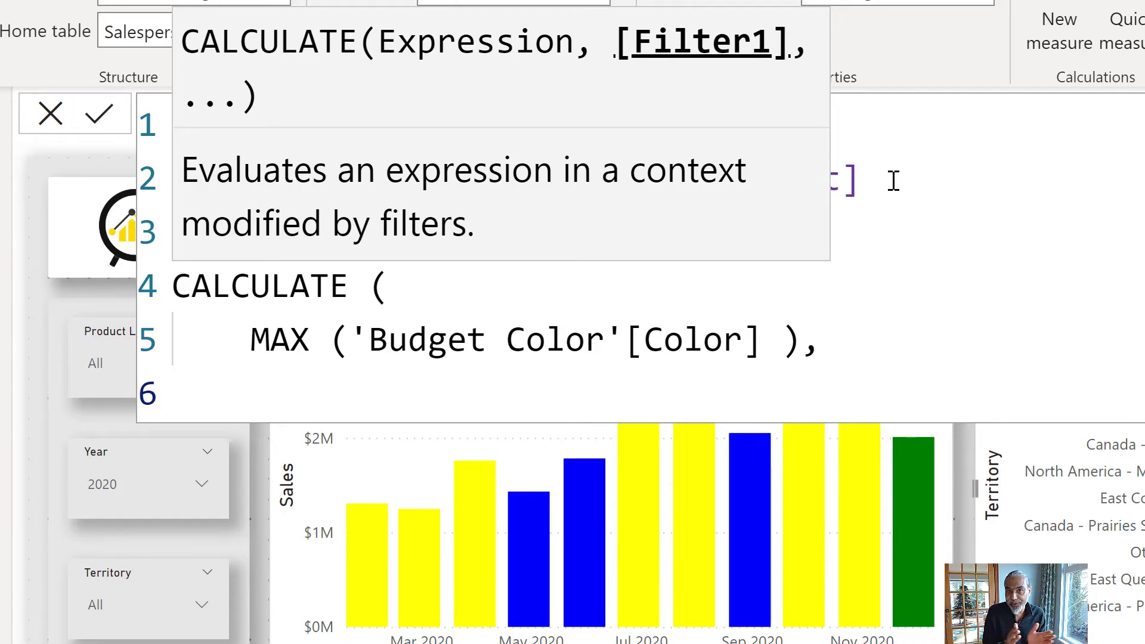
pyautogui.write('__')
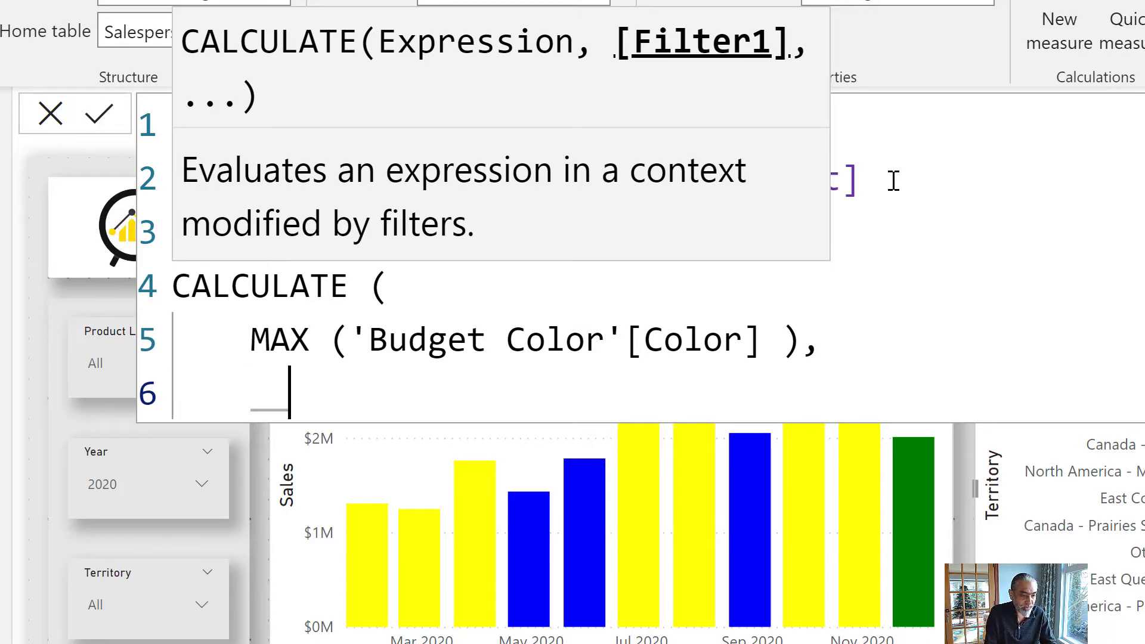
pyautogui.press('Tab')
pyautogui.write('>= ')
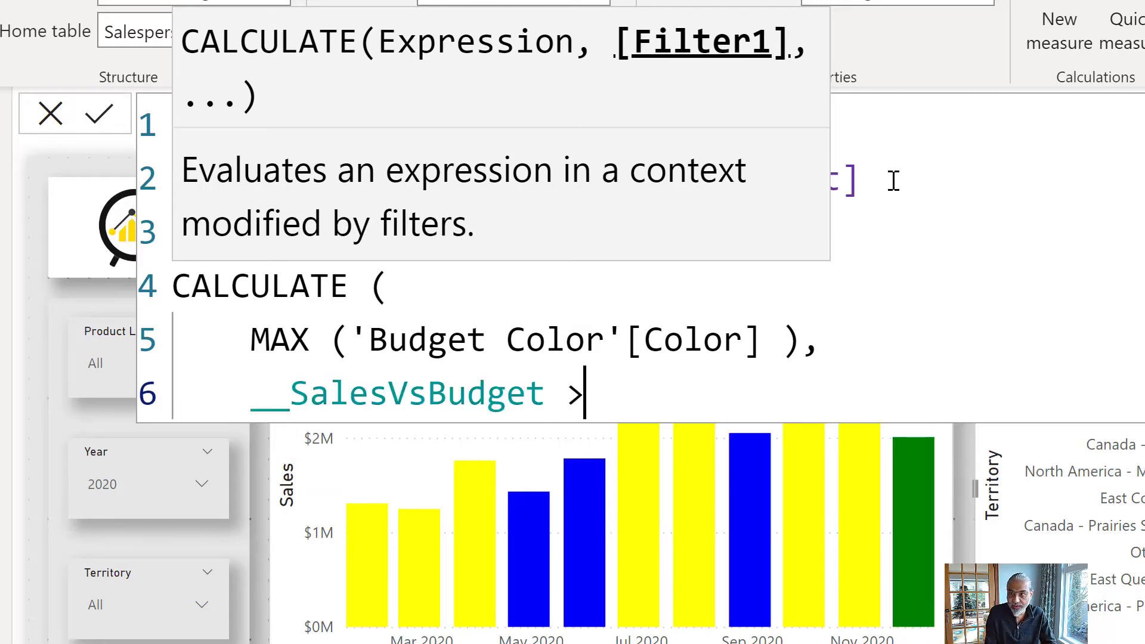
pyautogui.write('Bud')
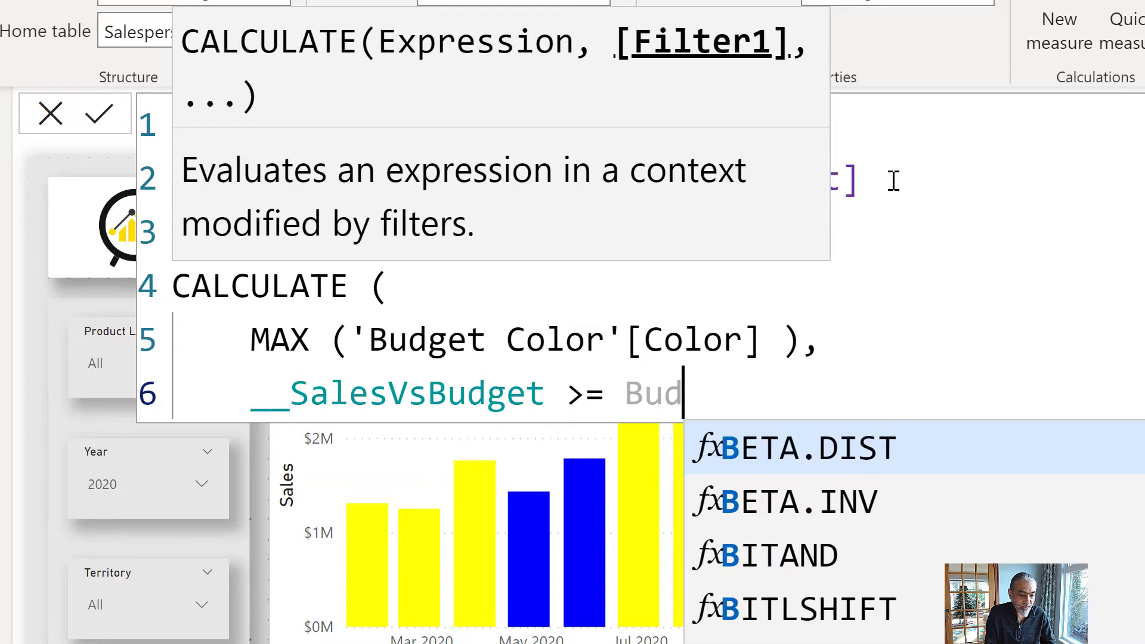
pyautogui.write('getcolor[')
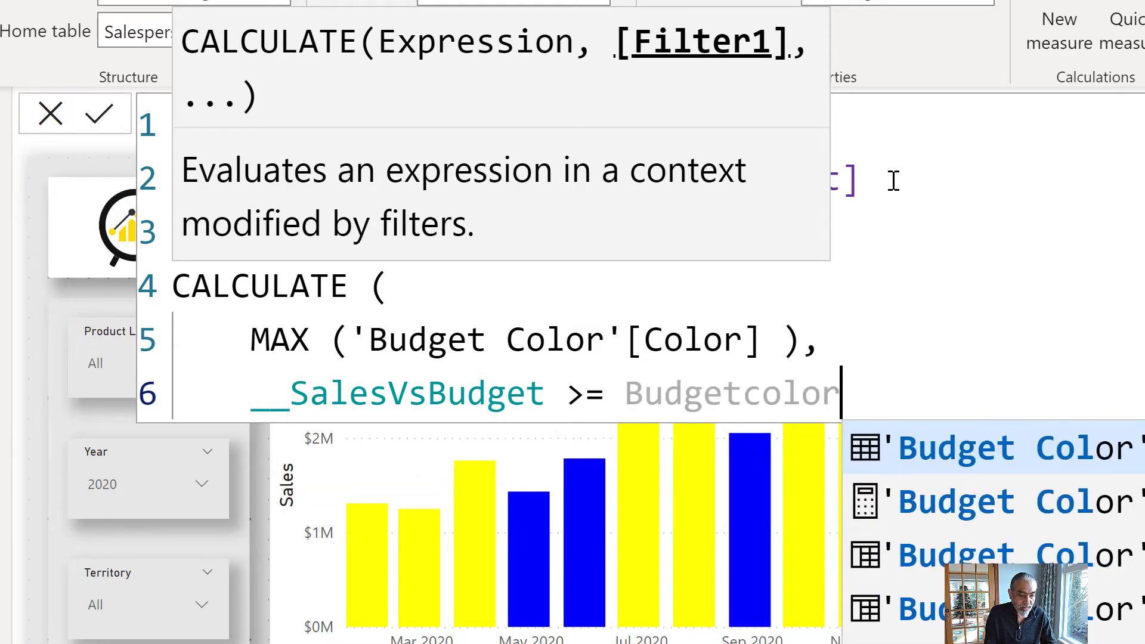
pyautogui.press('BackSpace')
pyautogui.press('BackSpace')
pyautogui.press('BackSpace')
pyautogui.press('BackSpace')
pyautogui.press('BackSpace')
pyautogui.press('BackSpace')
pyautogui.press('BackSpace')
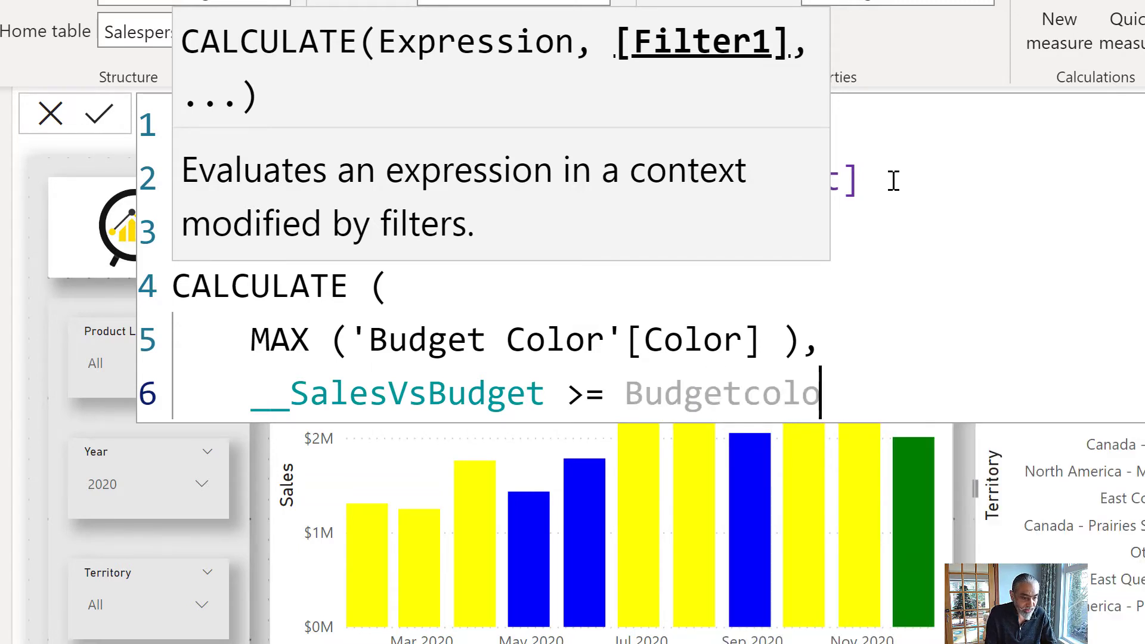
pyautogui.write('Co')
pyautogui.press('BackSpace')
pyautogui.press('BackSpace')
pyautogui.press('BackSpace')
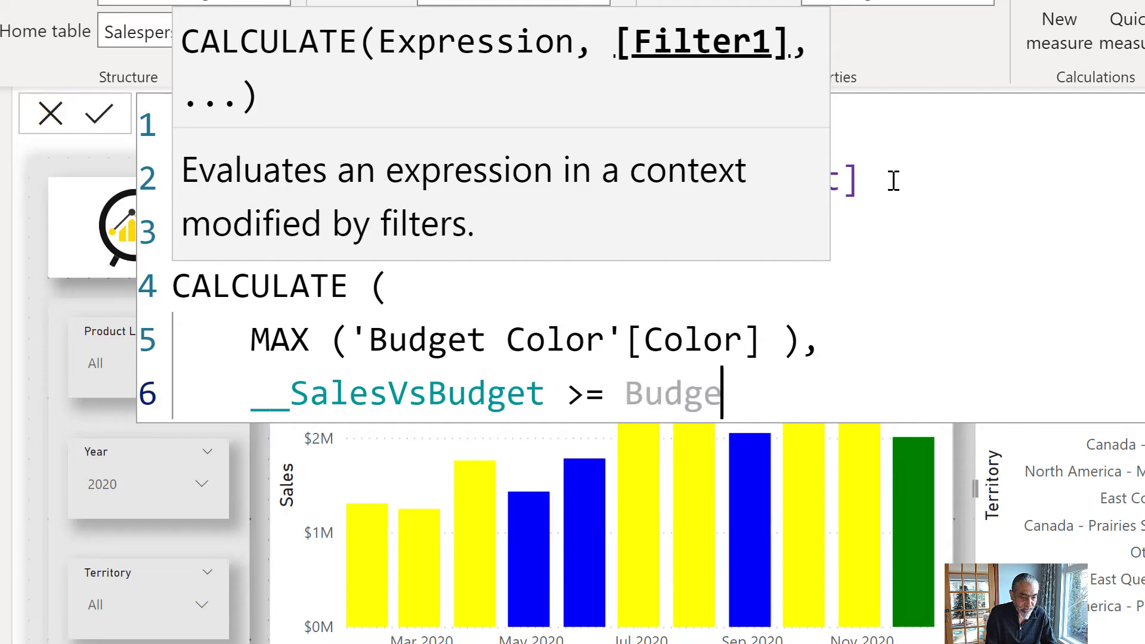
pyautogui.write('t Color')
pyautogui.press('Tab')
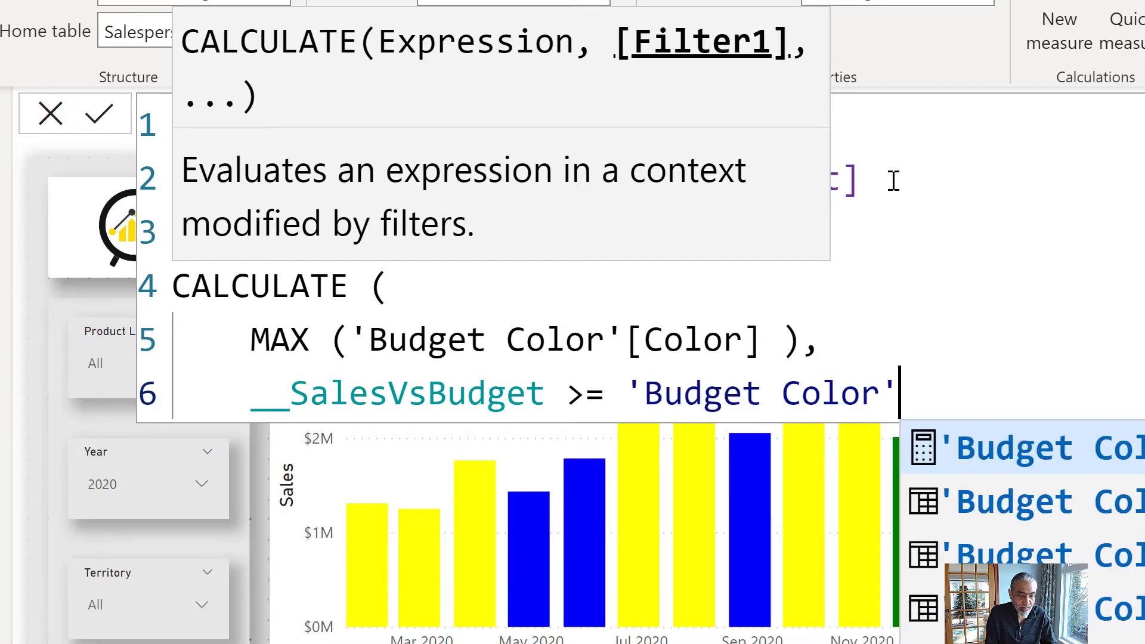
pyautogui.write('[Min],')
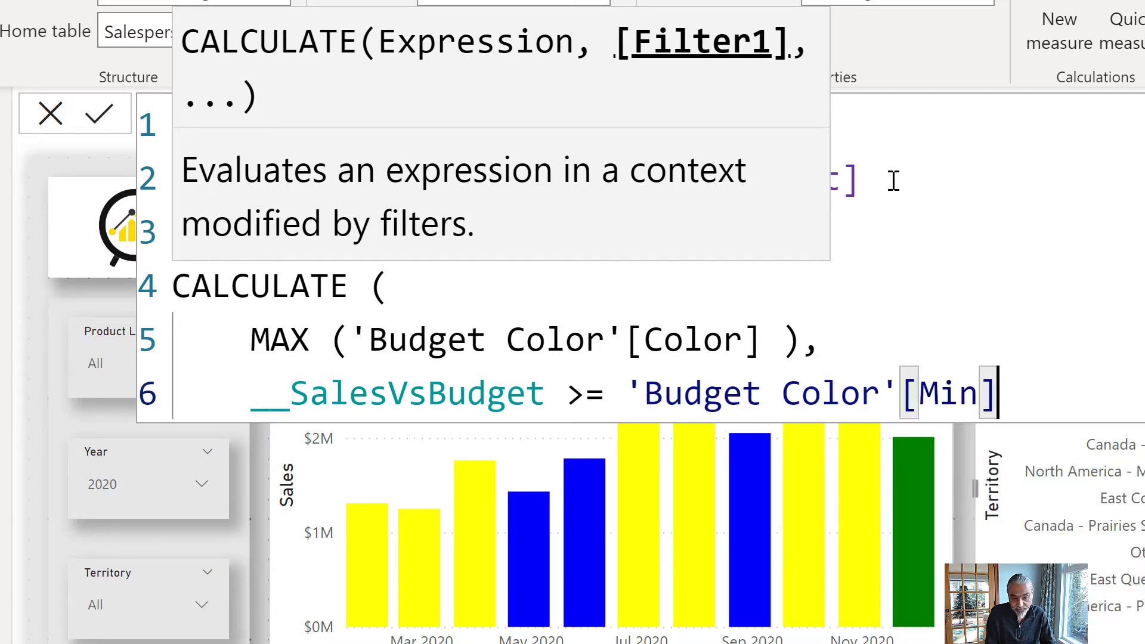
# - Add a second CALCULATE filter on the line below, __SalesVsBudget <= 'Budget Color'[Max]
pyautogui.press('Return')
pyautogui.write('))')
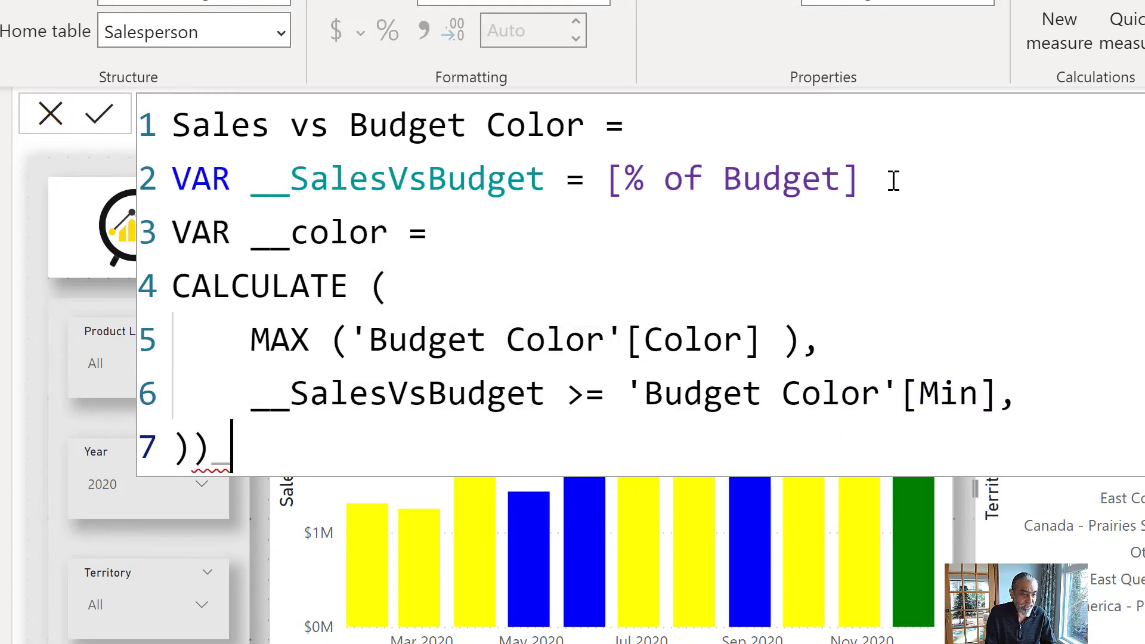
pyautogui.press('BackSpace')
pyautogui.press('BackSpace')
pyautogui.press('Tab')
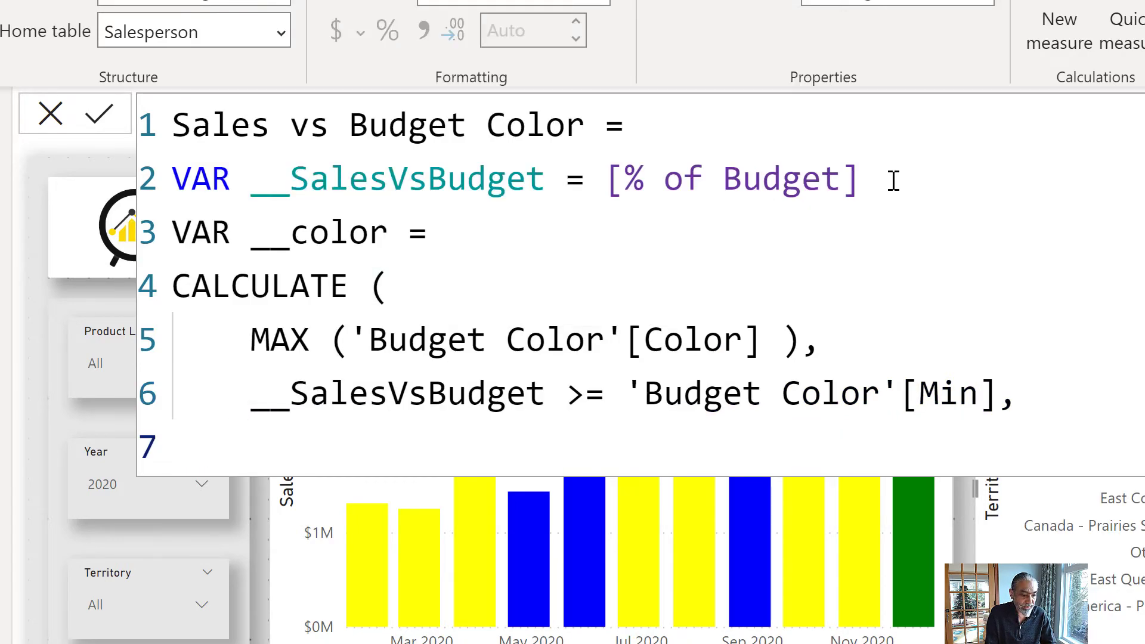
pyautogui.write('__SalesVsBudget <= Max')
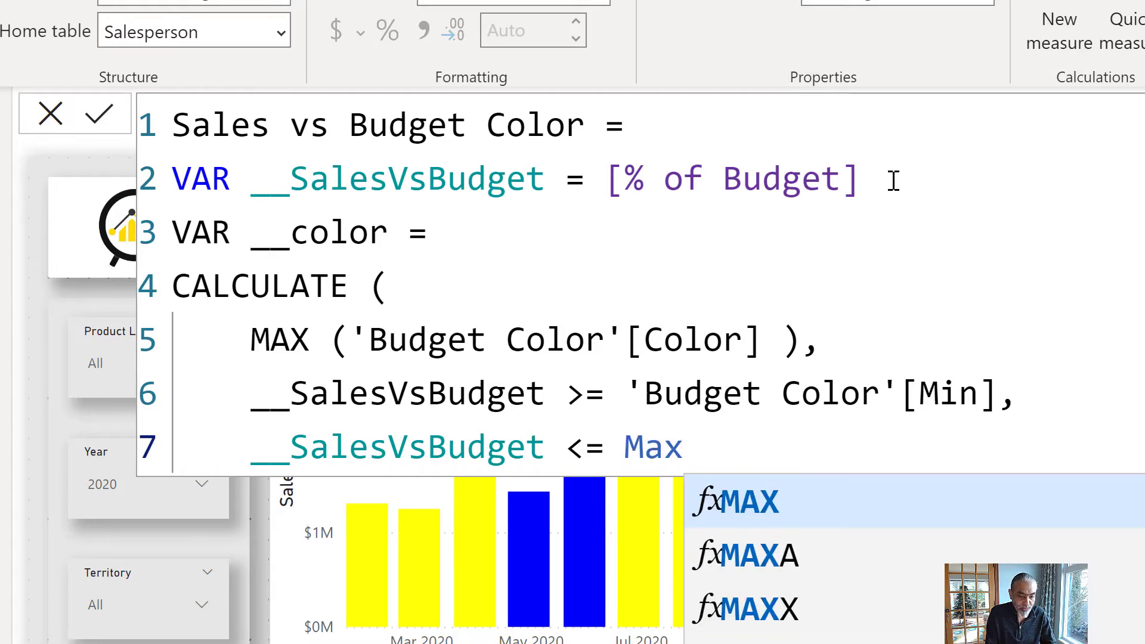
pyautogui.press('Down')
pyautogui.press('Down')
pyautogui.press('Down')
pyautogui.press('Down')
pyautogui.press('Tab')
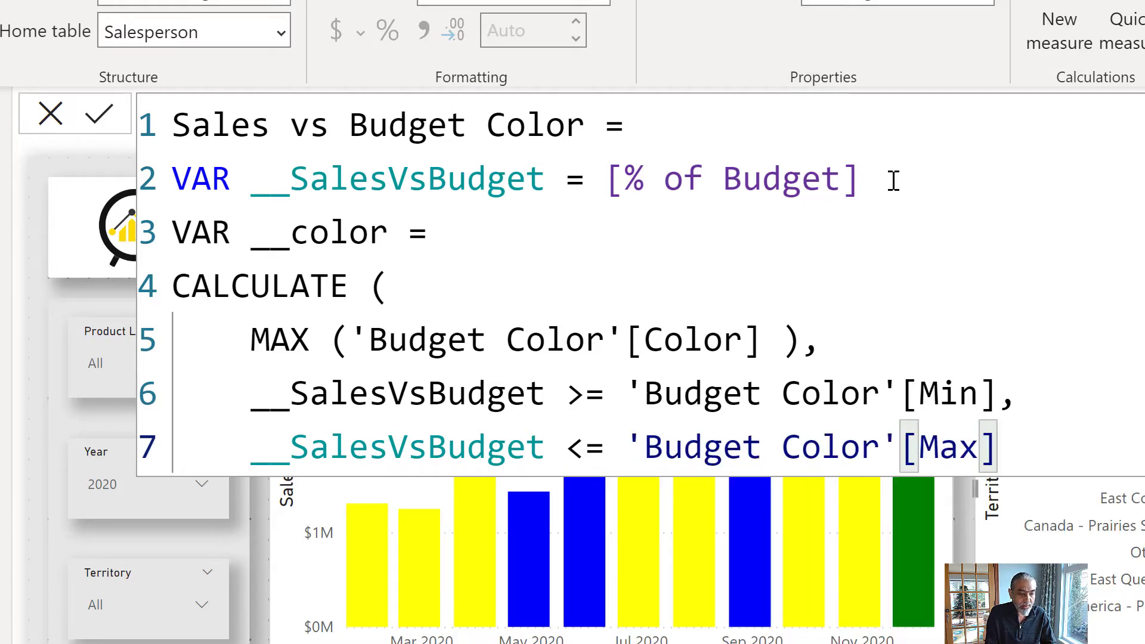
# - Close the CALCULATE expression, add RETURN __color, and commit the Sales vs Budget Color measure
pyautogui.press('Return')
pyautogui.write(')')
pyautogui.press('Return')
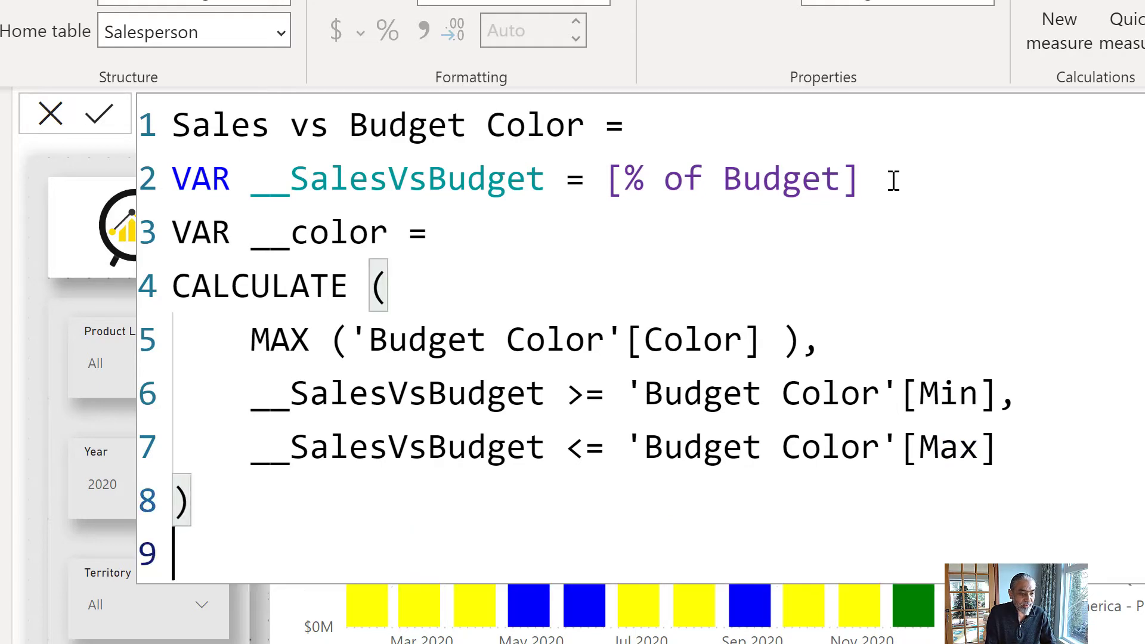
pyautogui.write('RETURN __color')
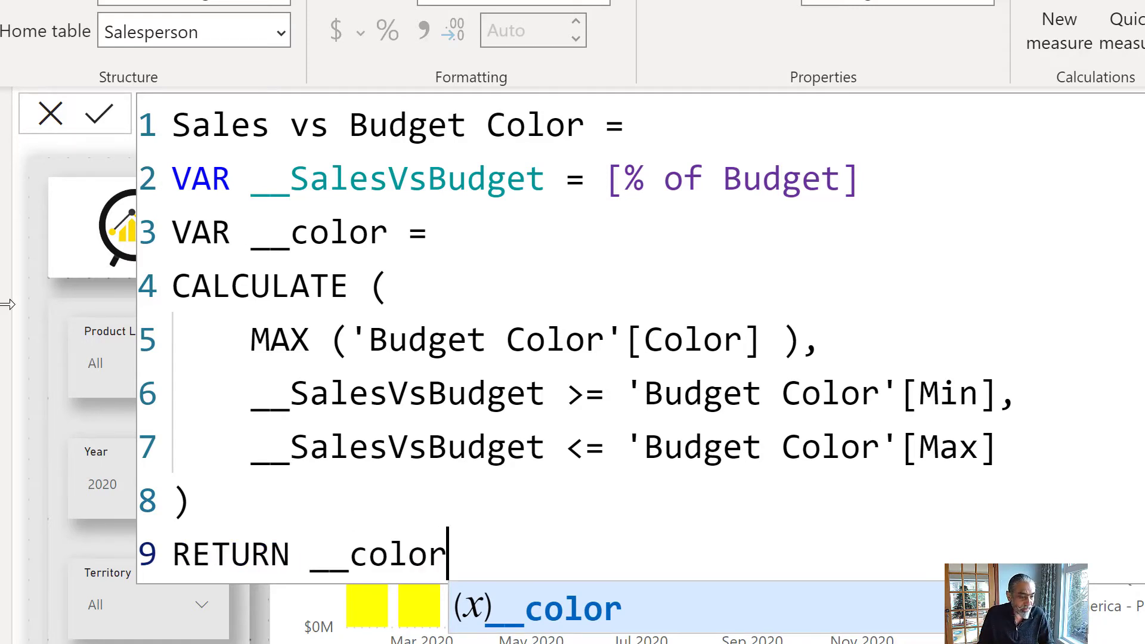
pyautogui.press('Return')
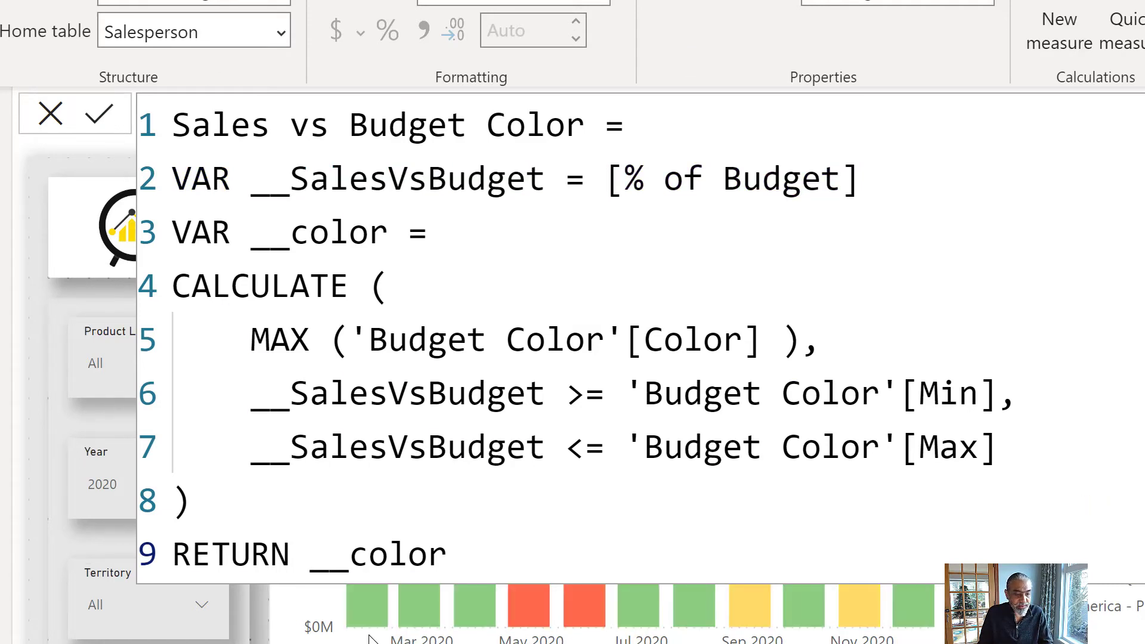
pyautogui.press('Escape')
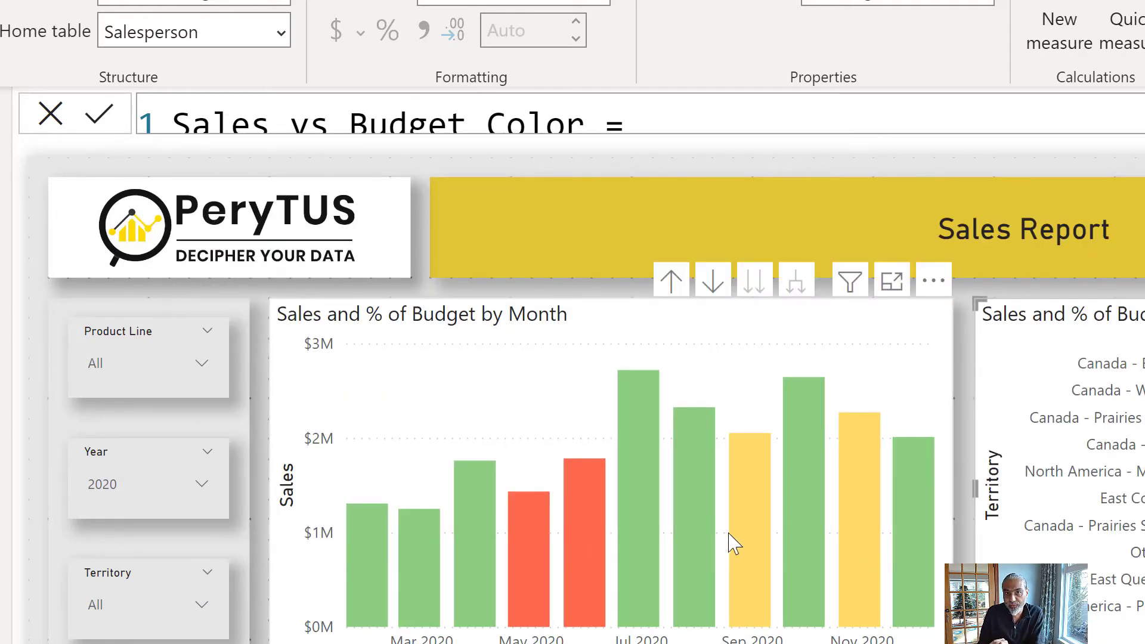
# - Search the fields for Sales vs and add the Sales vs Budget Color measure to the monthly sales chart's tooltips
pyautogui.click(938, 356)
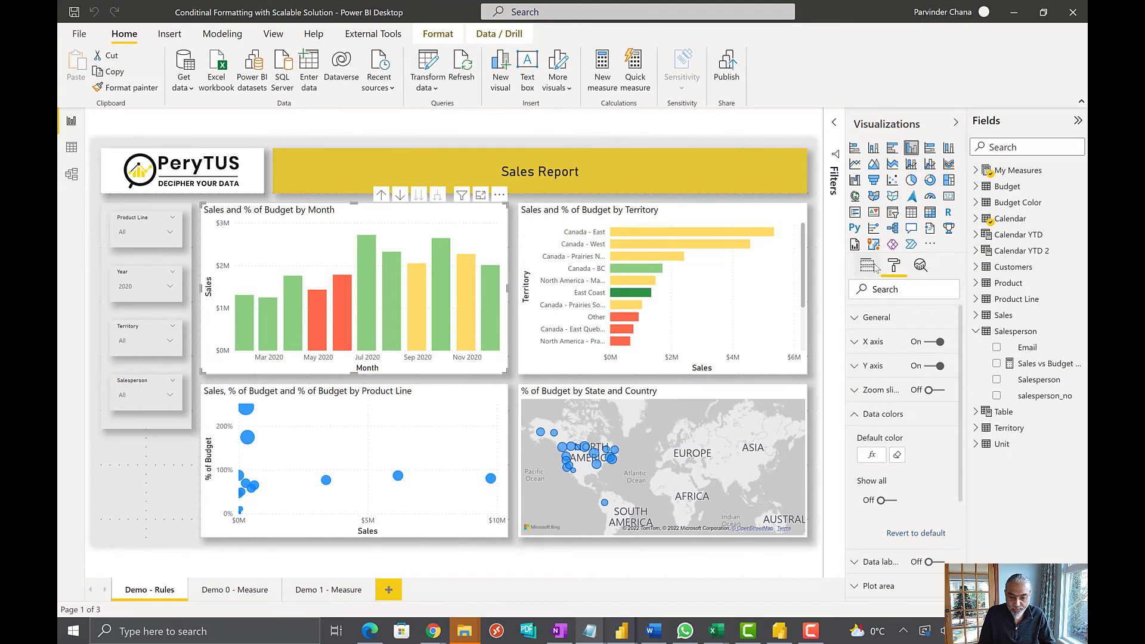
pyautogui.click(875, 266)
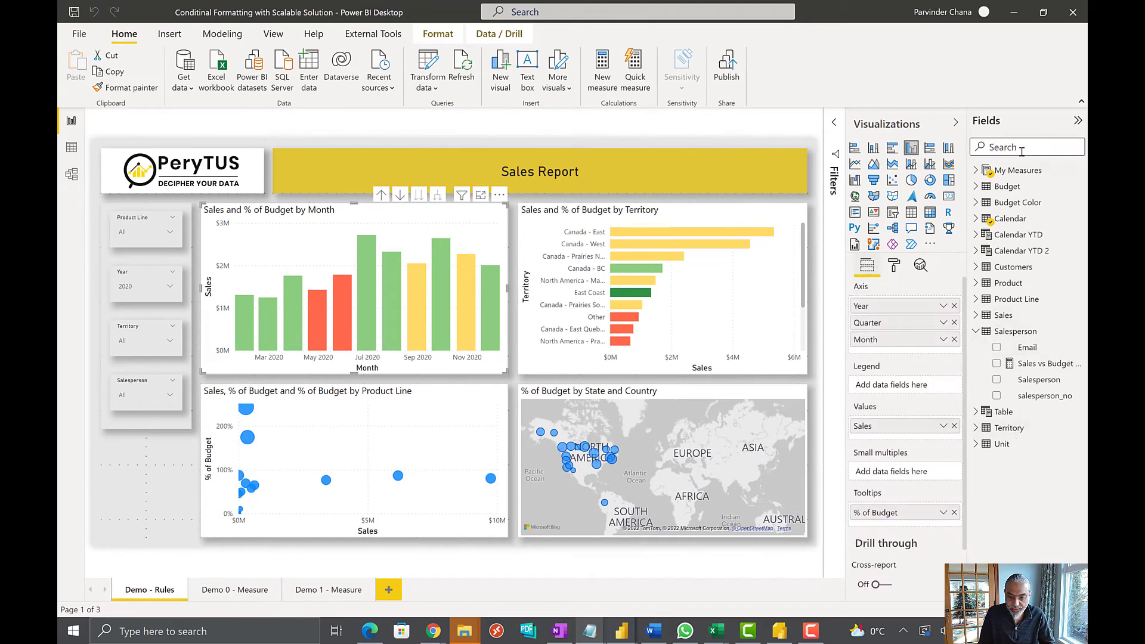
pyautogui.write('Saleve')
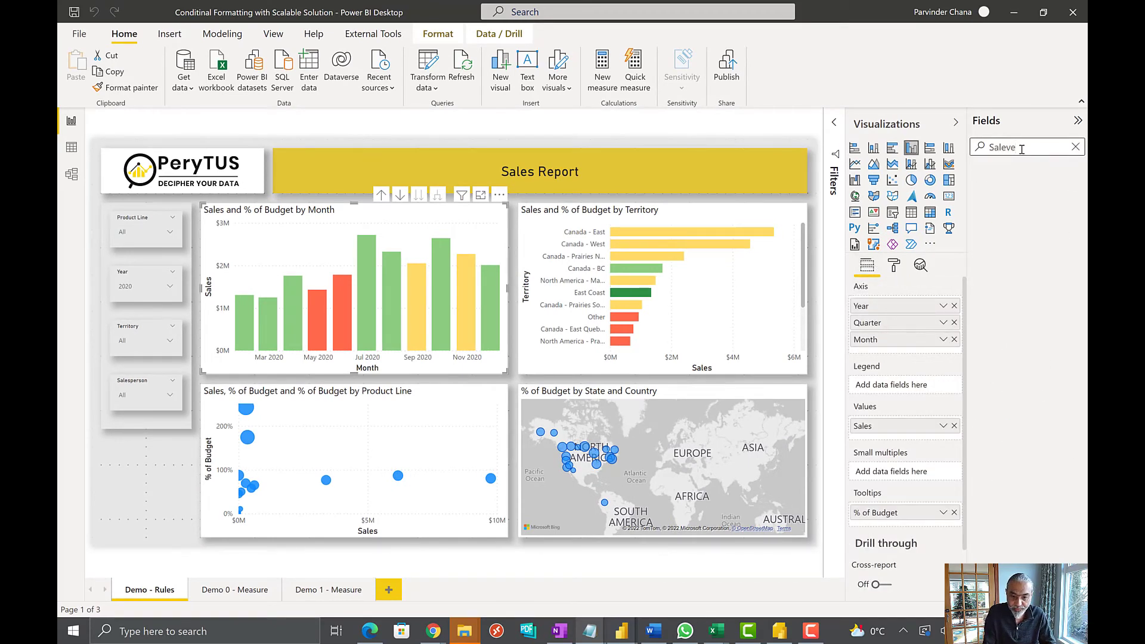
pyautogui.press('BackSpace')
pyautogui.press('BackSpace')
pyautogui.write('s vs')
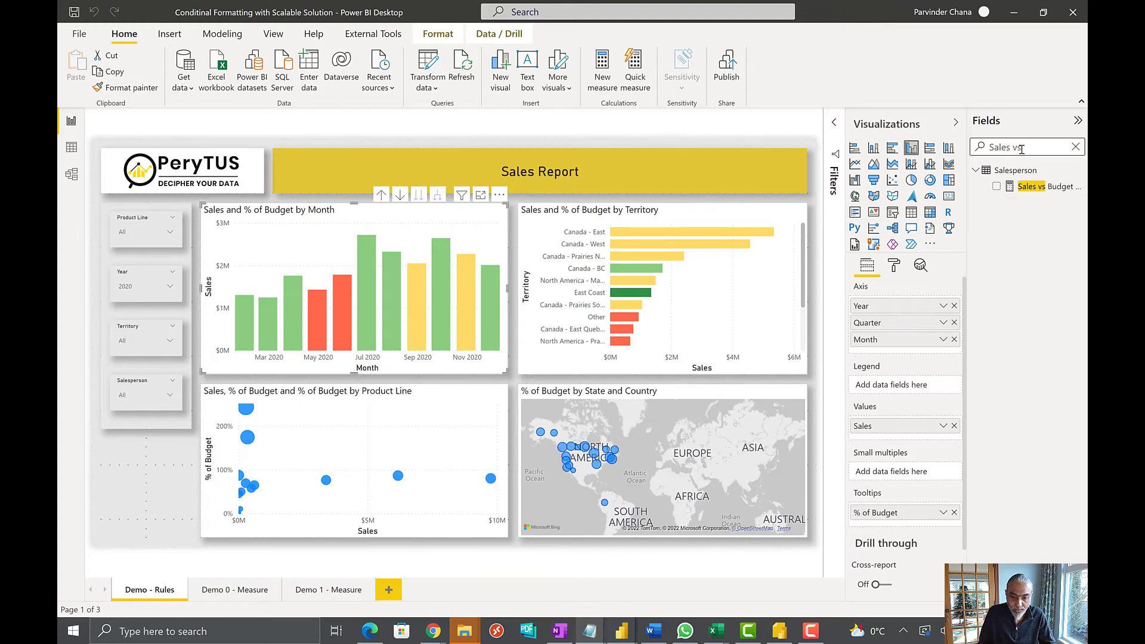
pyautogui.moveTo(894, 501); pyautogui.dragTo(894, 513)
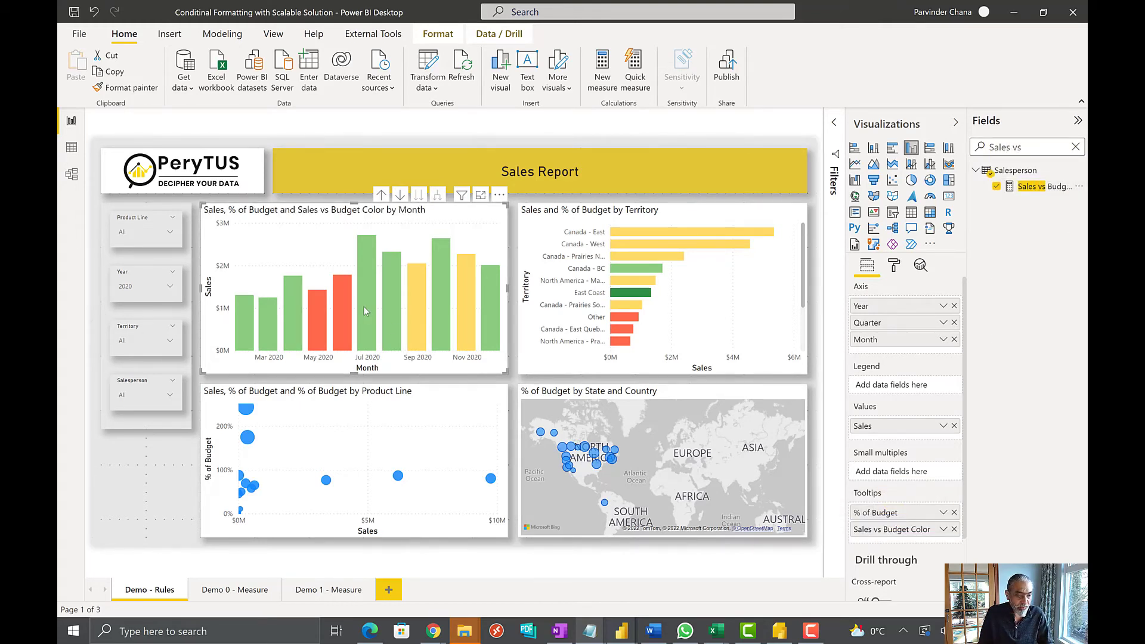
# - Compare the June 2020 bar's tooltip with the 80%-95% row of the Budget Color table, and return to the report to inspect a territory bar
pyautogui.moveTo(364, 307)
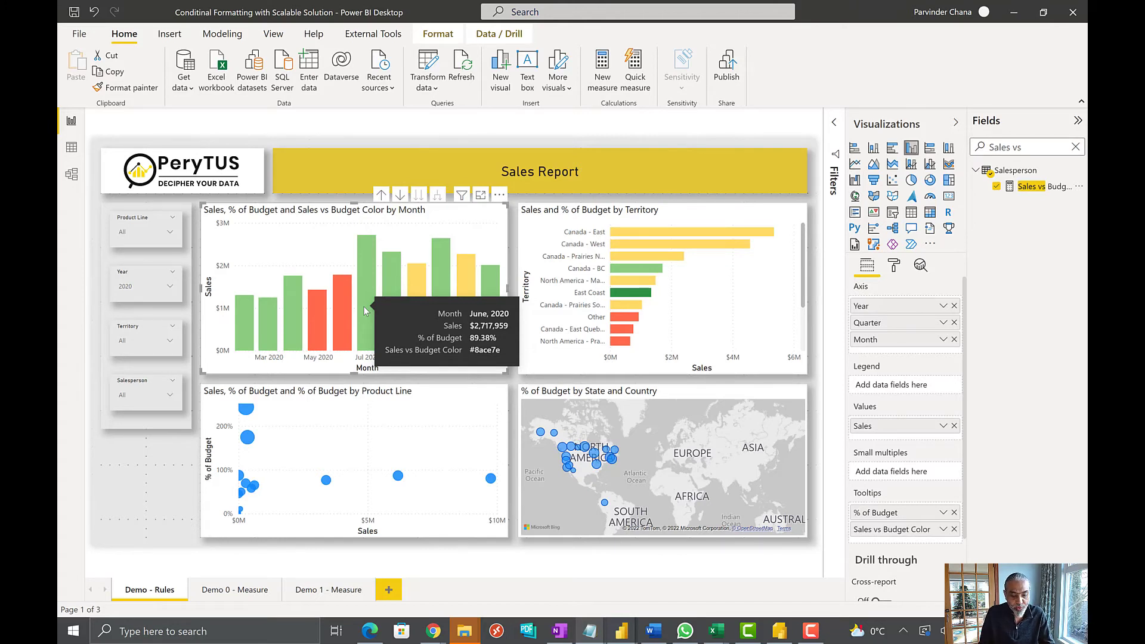
pyautogui.click(72, 149)
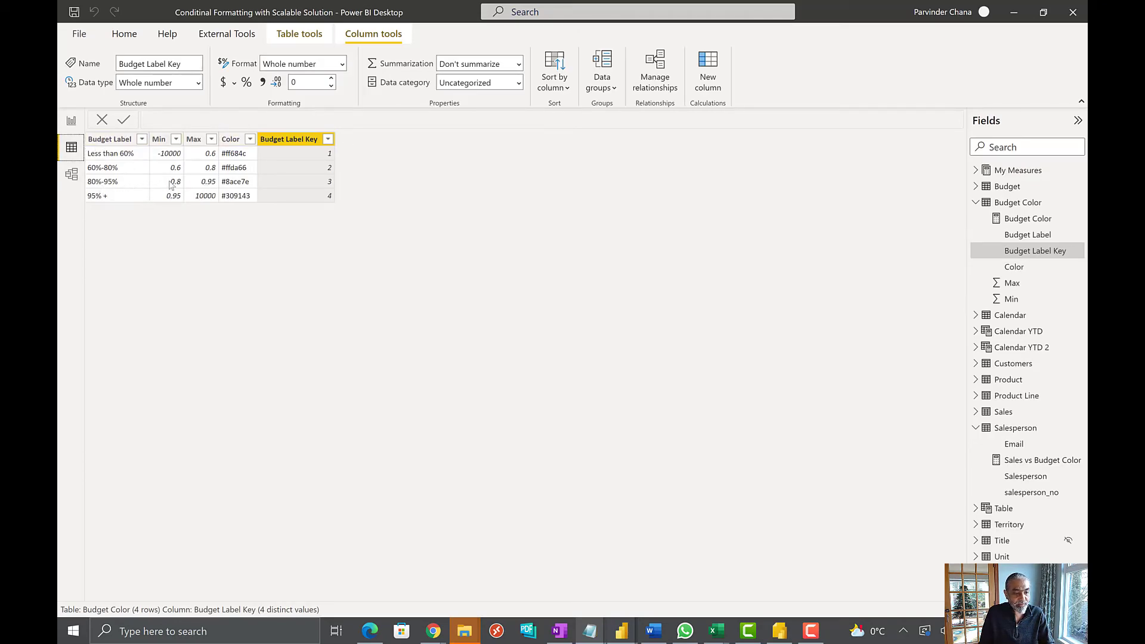
pyautogui.click(248, 189)
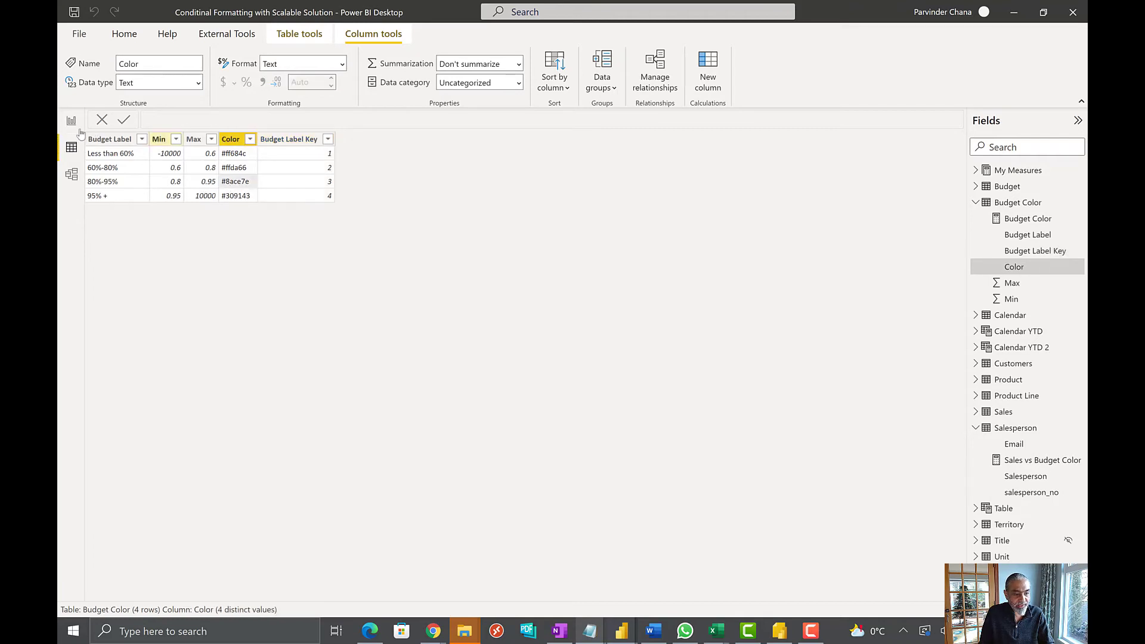
pyautogui.click(71, 120)
pyautogui.moveTo(622, 256)
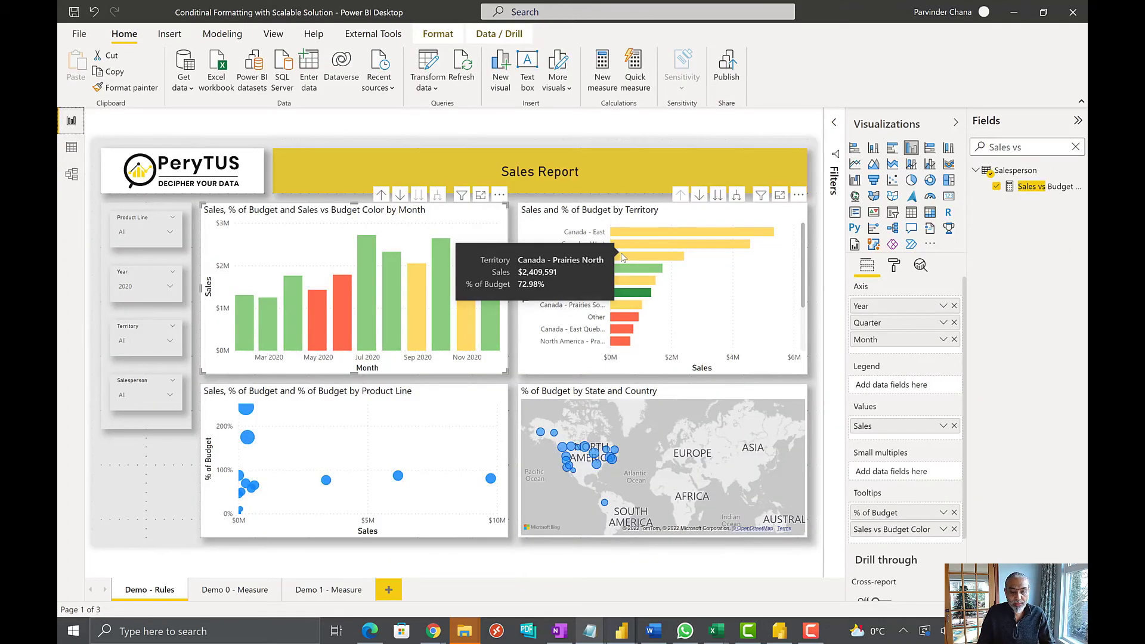
# - Switch to the Color Metdata.xlsx workbook in Excel and enter Budget Label Key 5 in the row below 95% +
pyautogui.moveTo(719, 632)
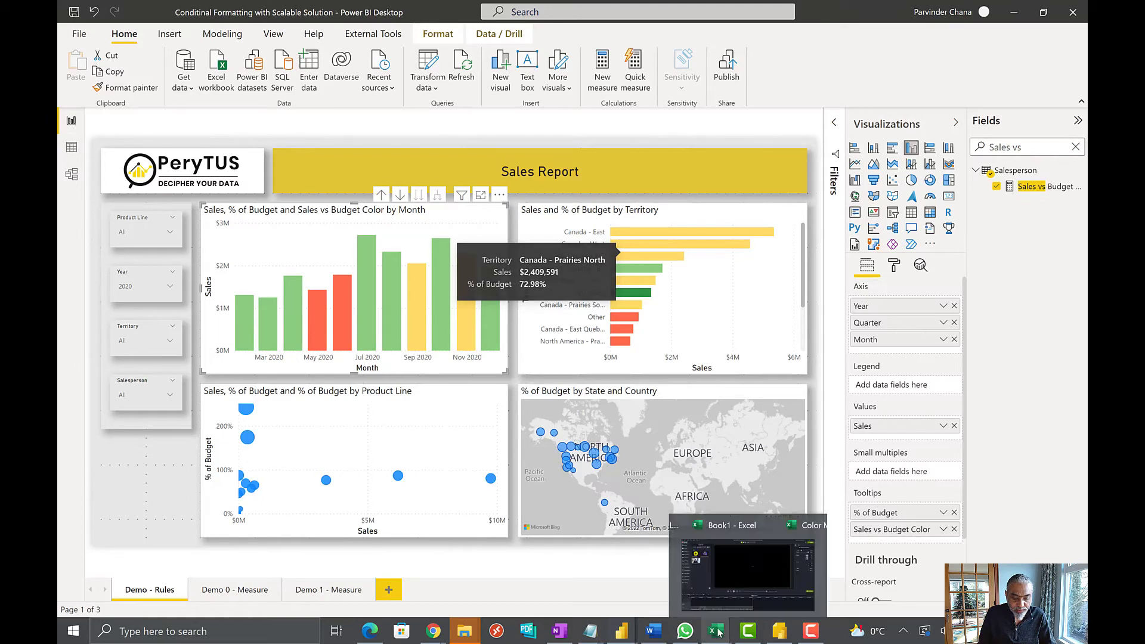
pyautogui.click(860, 571)
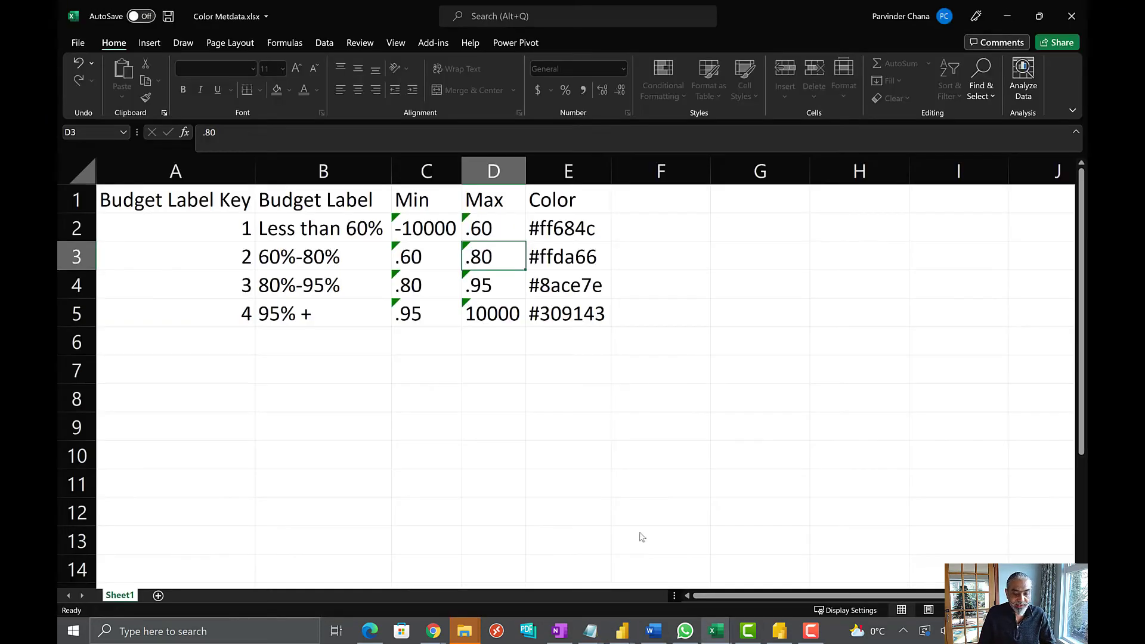
pyautogui.click(256, 332)
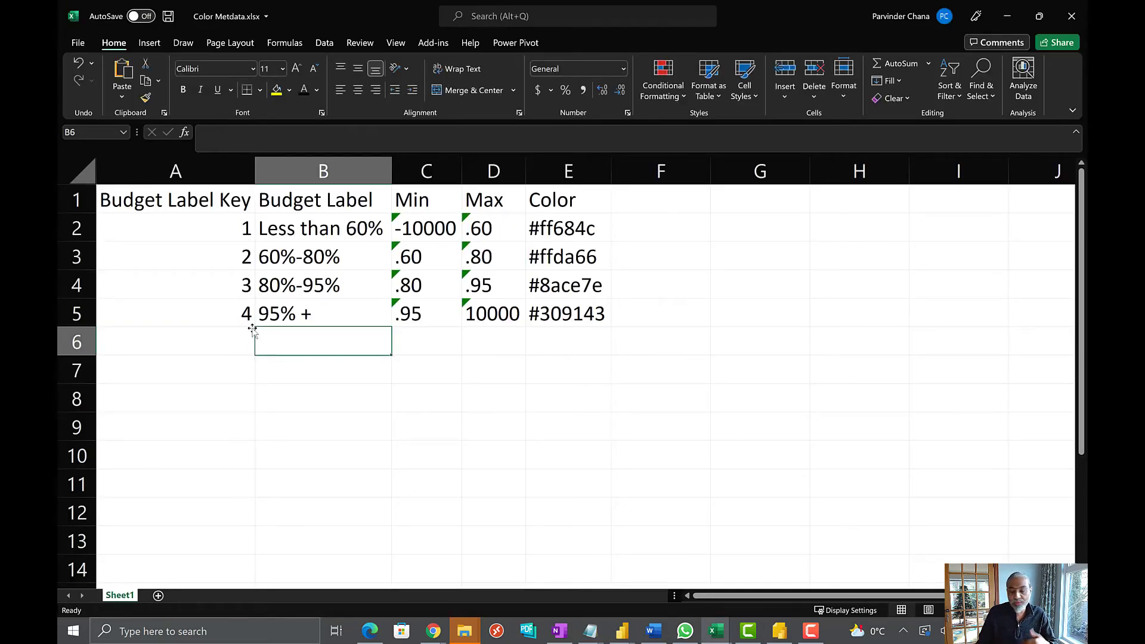
pyautogui.click(238, 286)
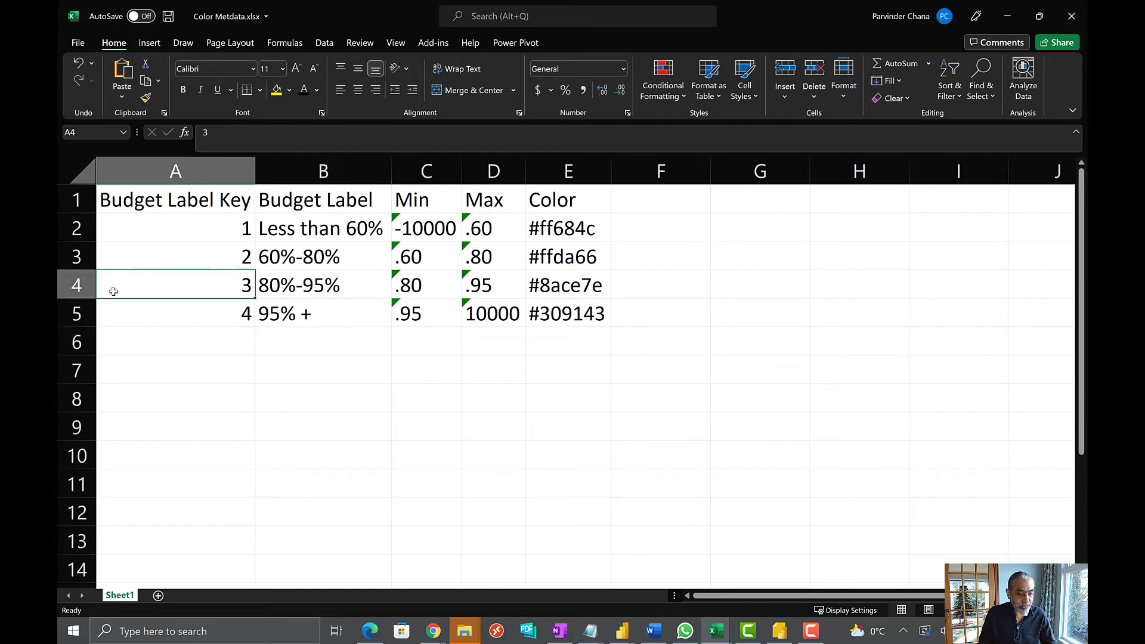
pyautogui.click(242, 331)
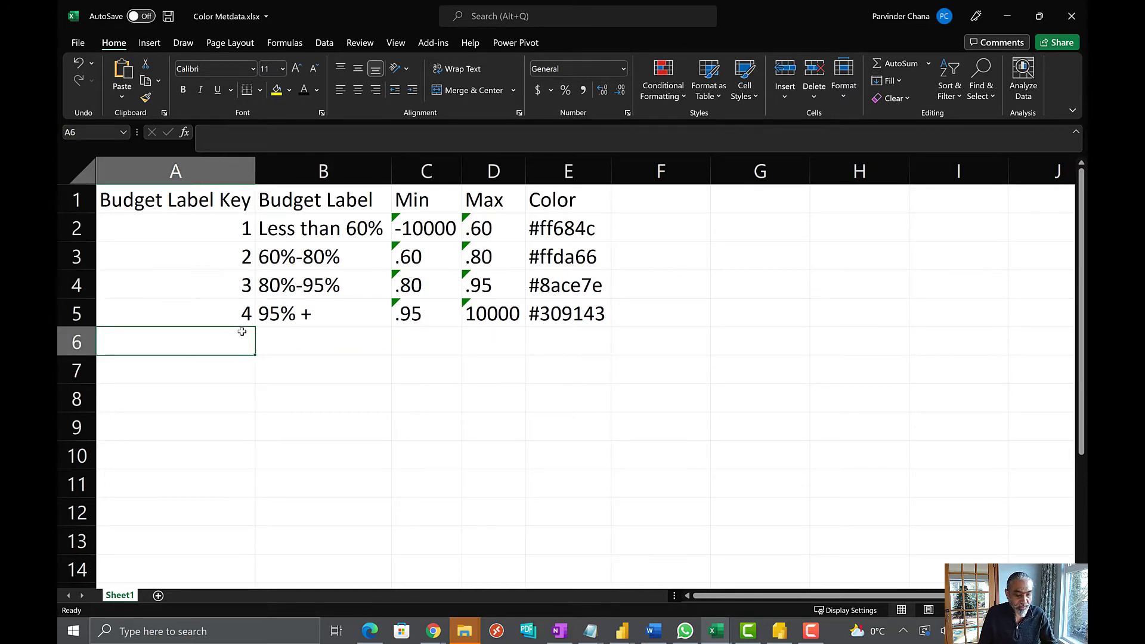
pyautogui.write('r')
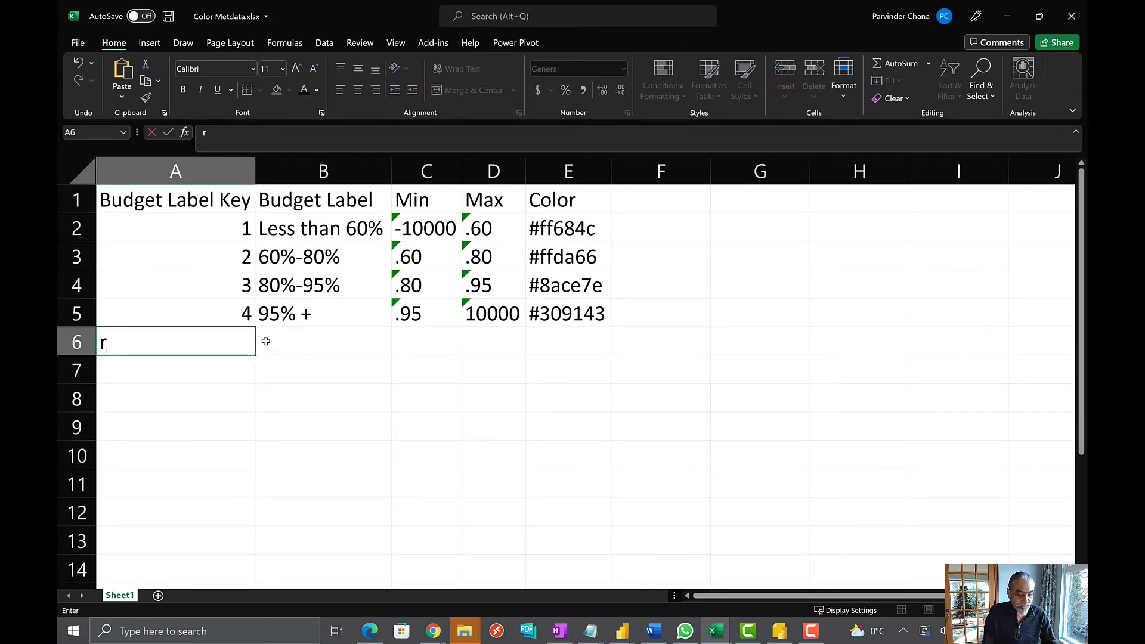
pyautogui.press('BackSpace')
pyautogui.write('5')
pyautogui.press('Tab')
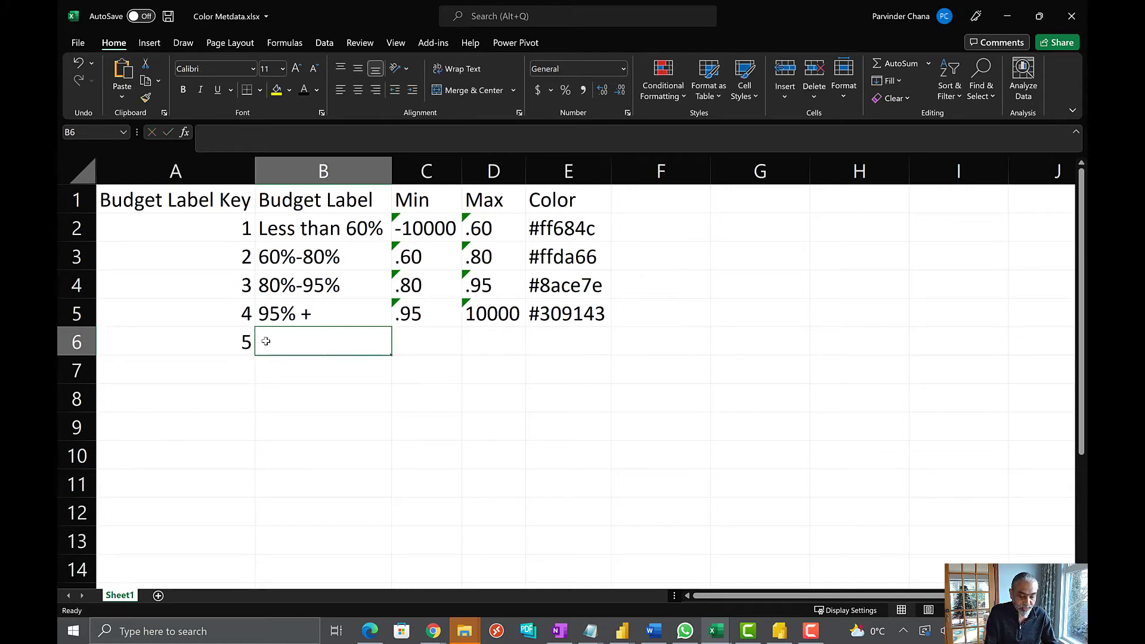
# - Enter 60%-70% as the Budget Label of the new row
pyautogui.write('60%-')
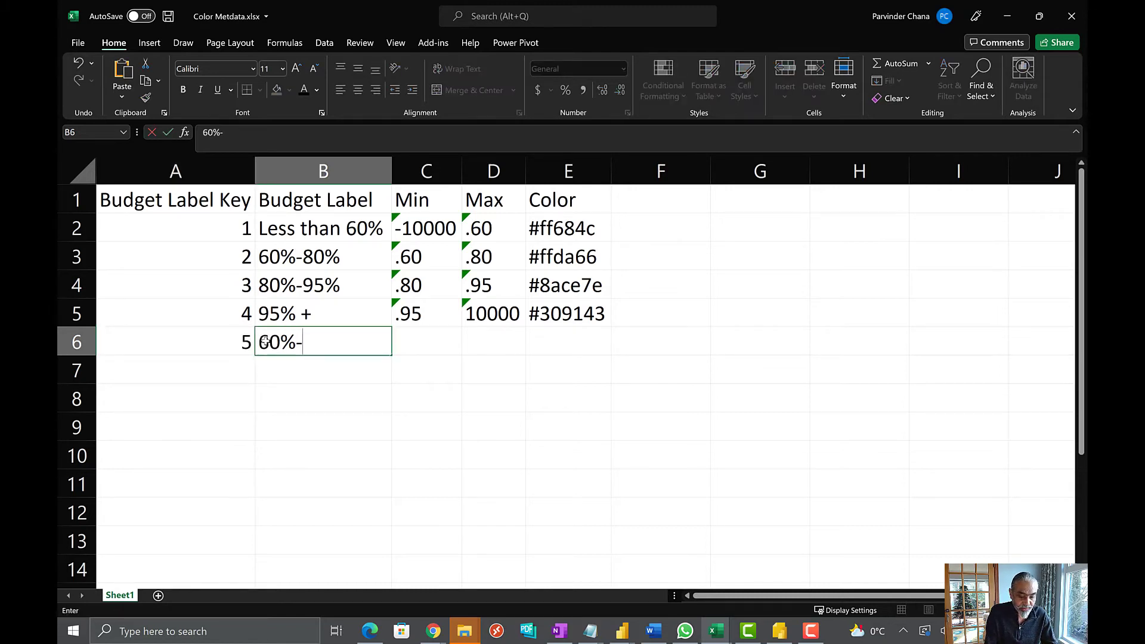
pyautogui.write('70')
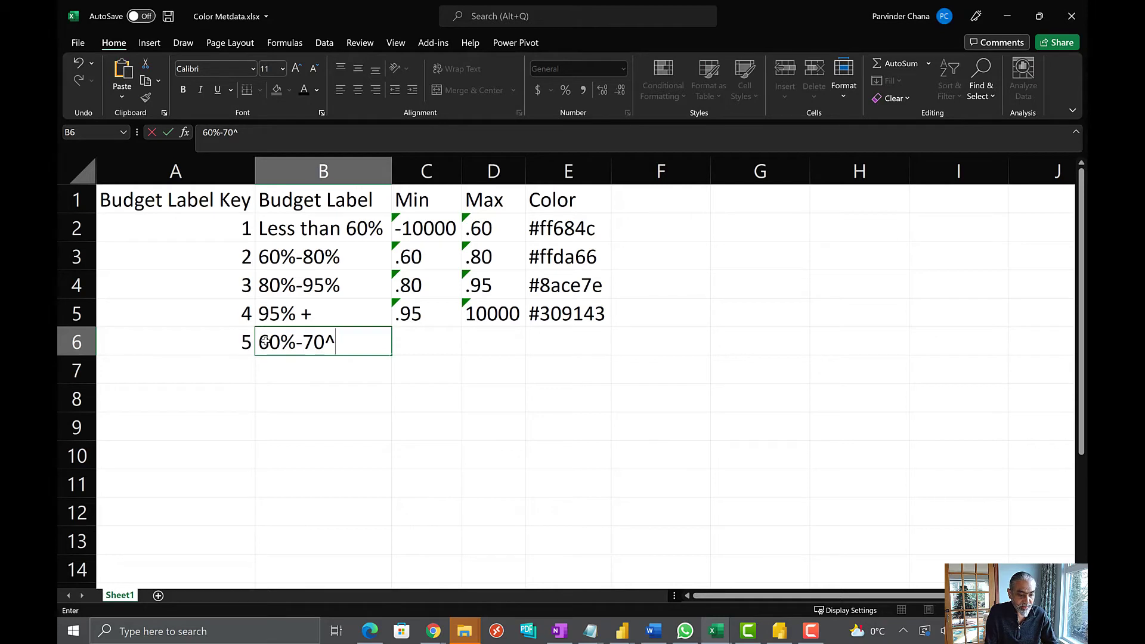
pyautogui.write('%')
pyautogui.press('Tab')
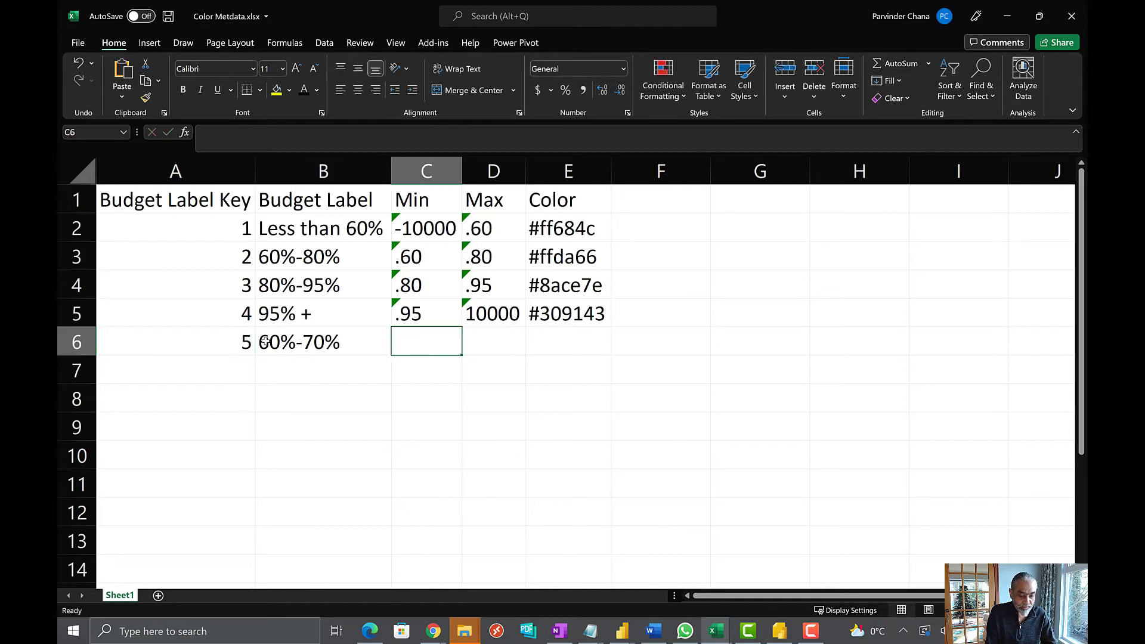
# - Set the 60%-70% row's Min to .60 and its Max to .70
pyautogui.write('.70')
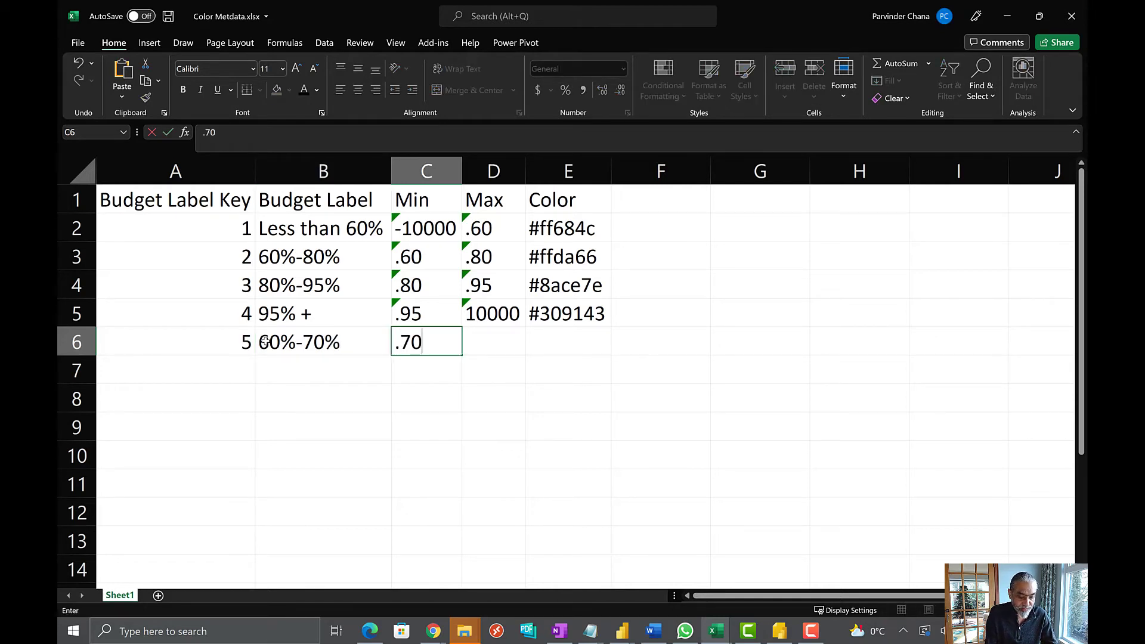
pyautogui.press('BackSpace')
pyautogui.press('BackSpace')
pyautogui.write('60')
pyautogui.press('Tab')
pyautogui.write('.')
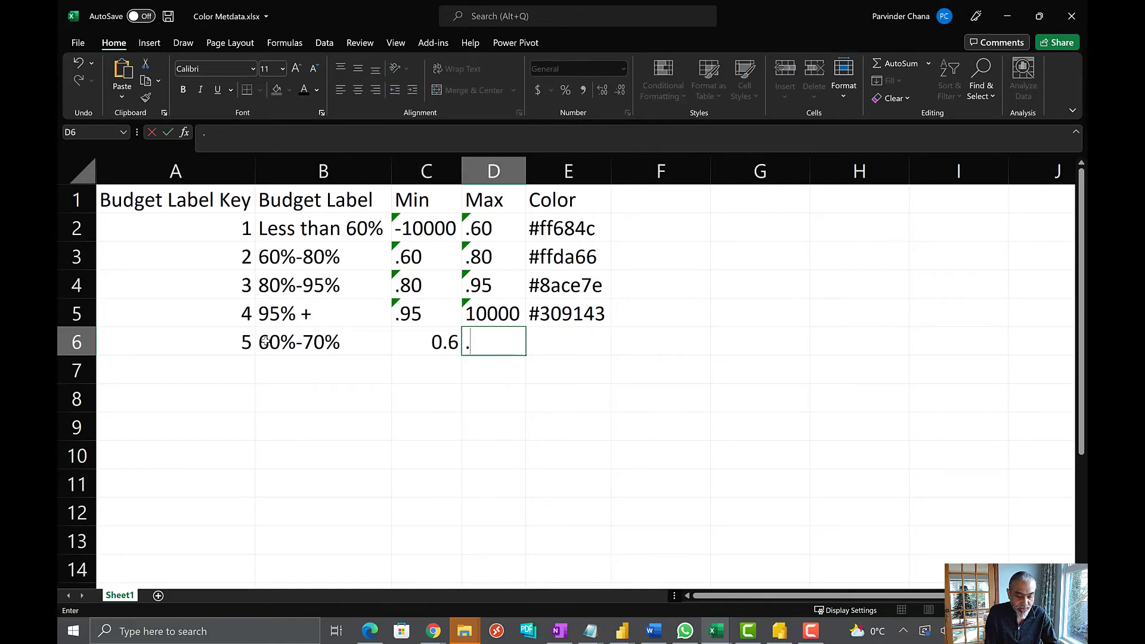
pyautogui.write('70')
pyautogui.press('Tab')
# - Enter Pink as the Color of the 60%-70% row
pyautogui.write('Pi')
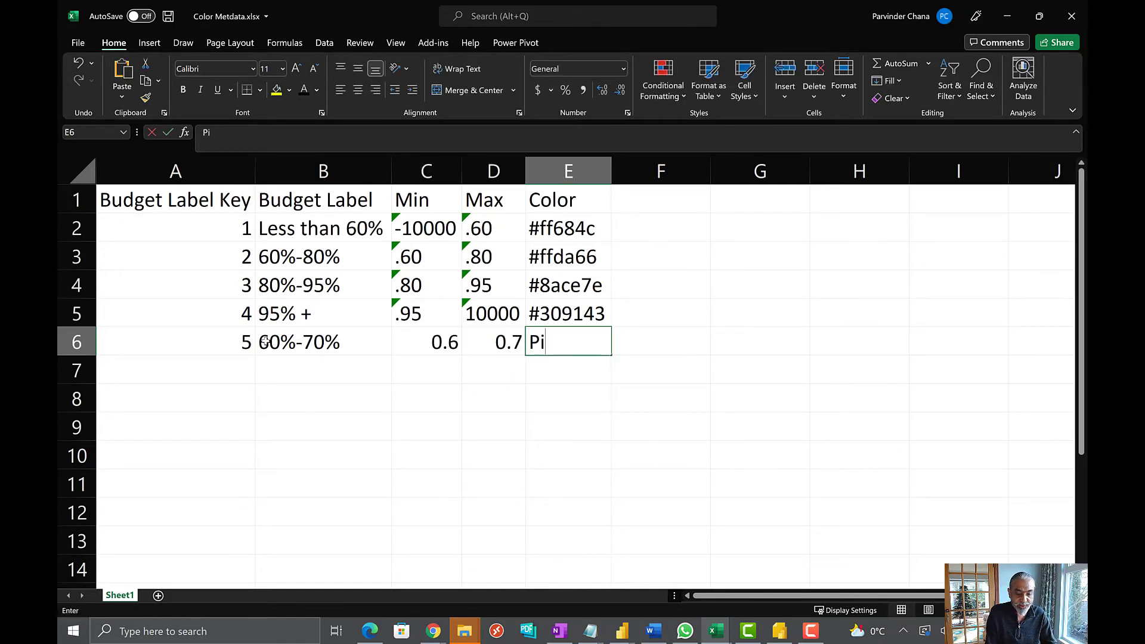
pyautogui.write('ng')
pyautogui.press('BackSpace')
pyautogui.write('k')
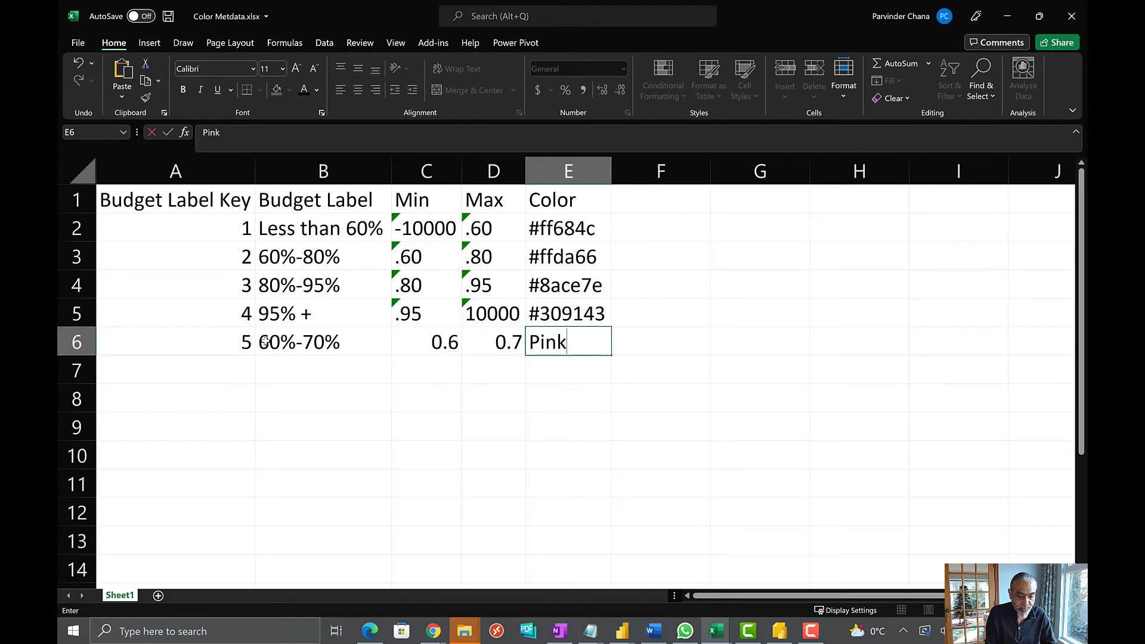
pyautogui.press('Up')
# - Change the 60%-80% row's Budget Label to 70%-80% and its Min to .7
pyautogui.press('Up')
pyautogui.press('Up')
pyautogui.press('Left')
pyautogui.press('Left')
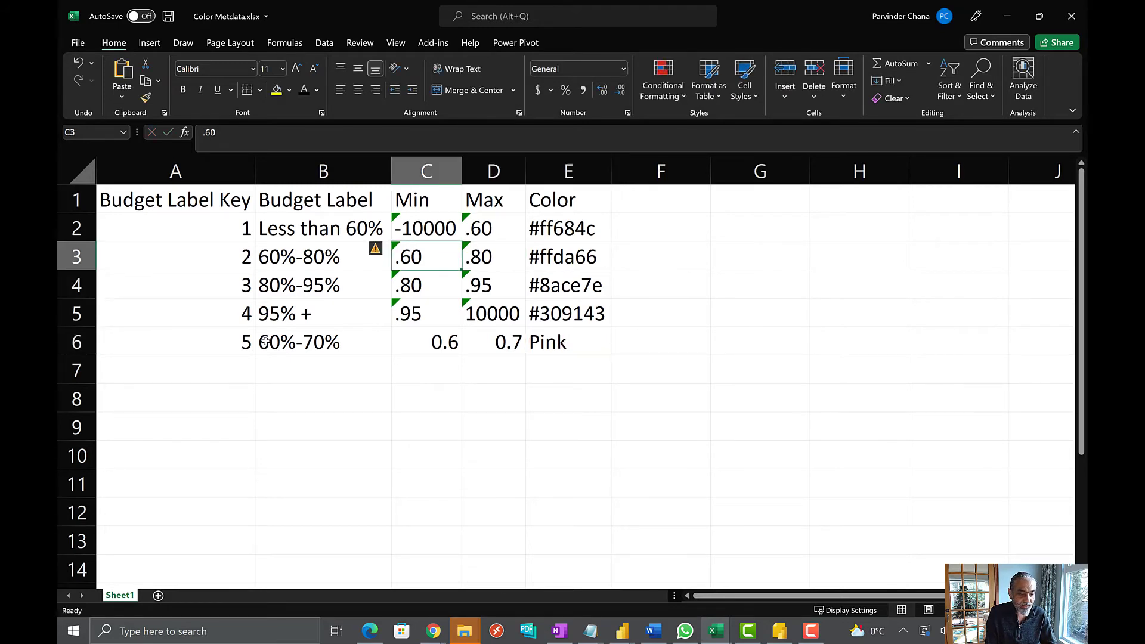
pyautogui.press('Left')
pyautogui.write('70%-80%')
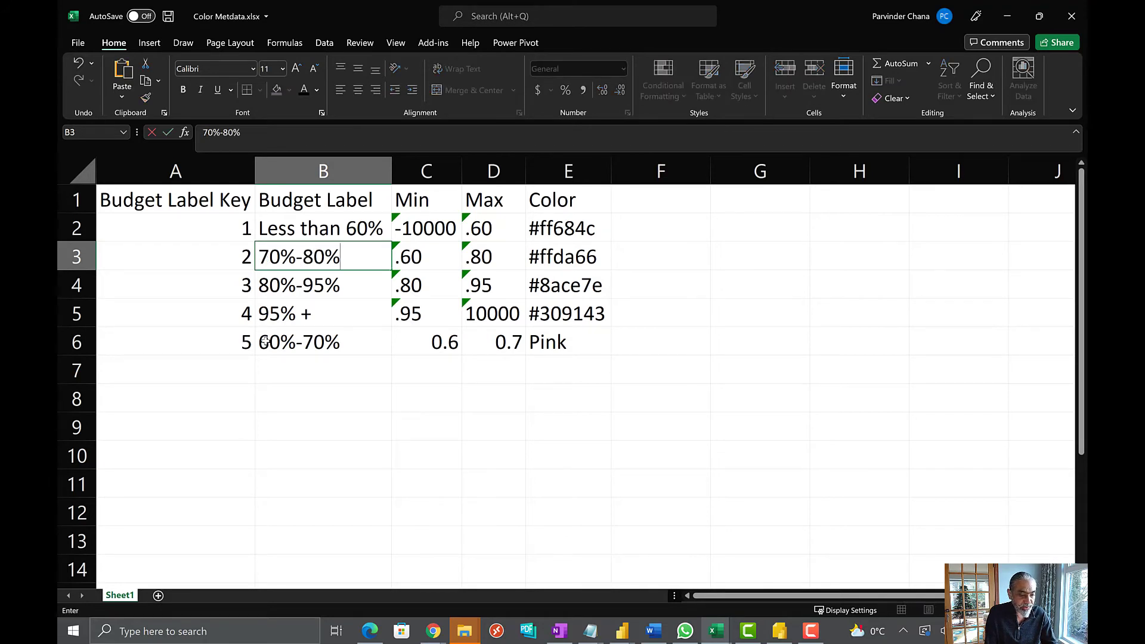
pyautogui.press('Tab')
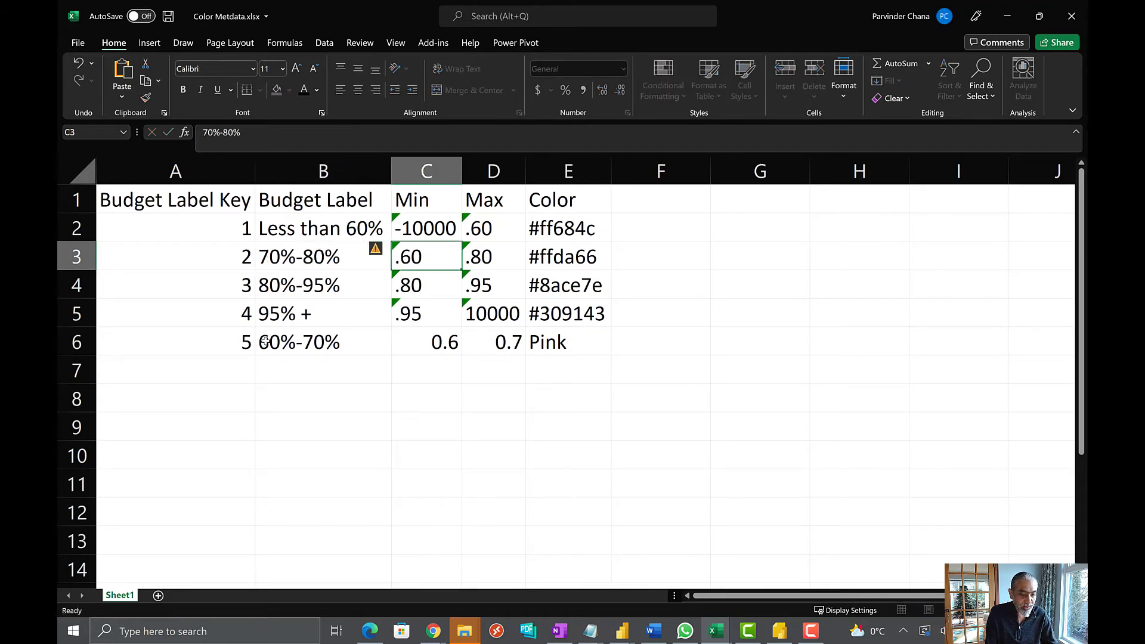
pyautogui.write('.7.')
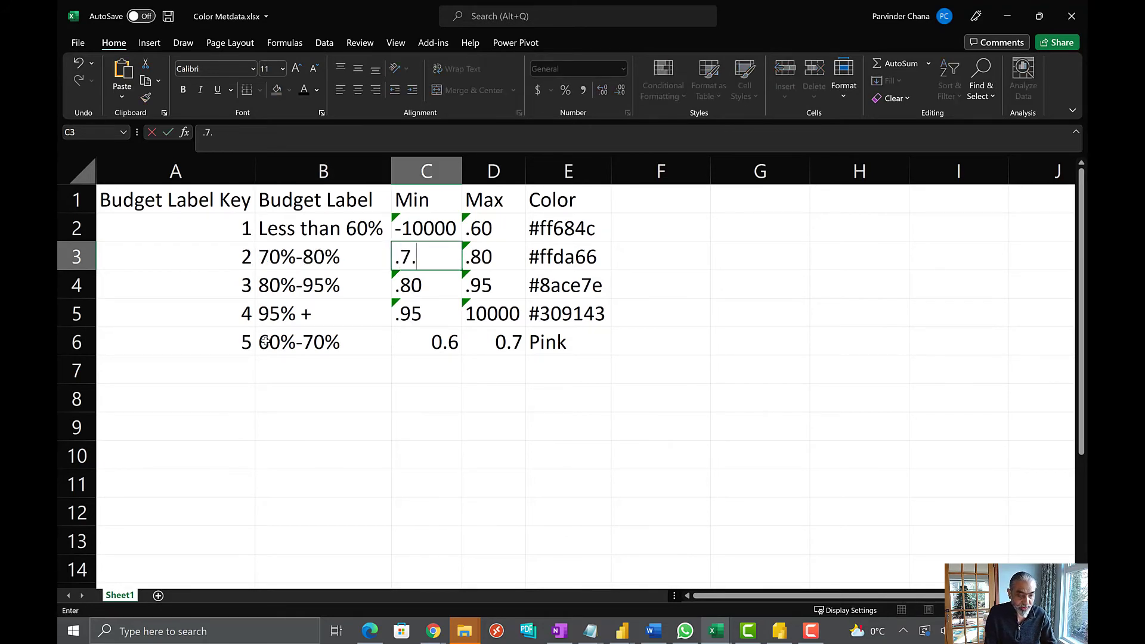
pyautogui.press('BackSpace')
pyautogui.press('Tab')
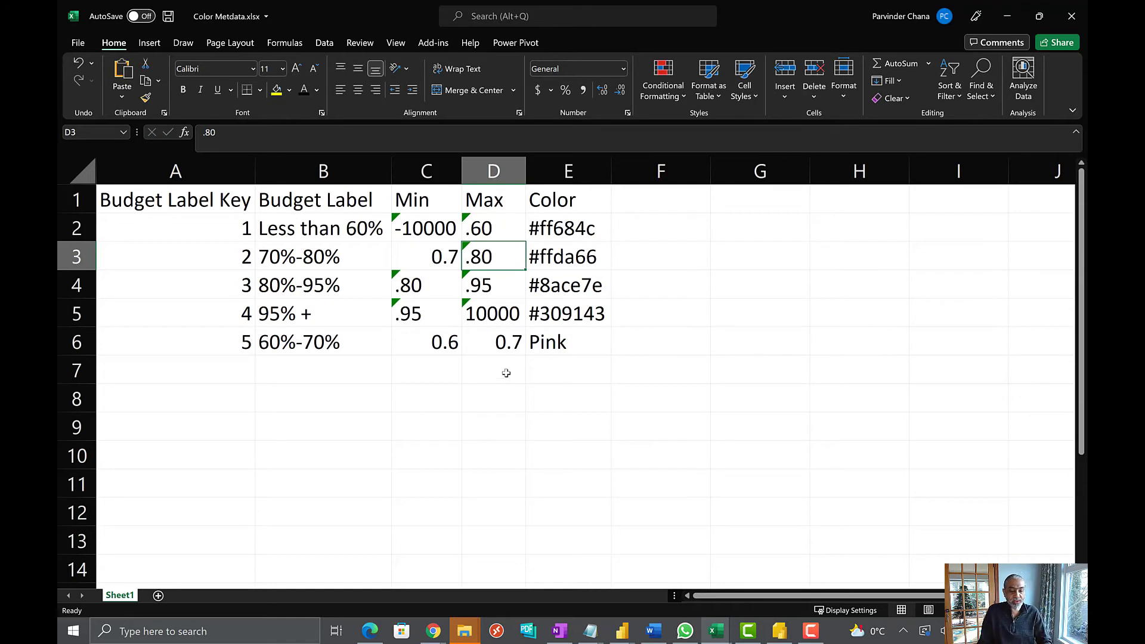
# - Renumber the Budget Label Keys to 2 for 60%-70%, 3 for 70%-80%, 4 for 80%-95% and 5 for 95% +, and save the workbook
pyautogui.moveTo(401, 336); pyautogui.dragTo(484, 337)
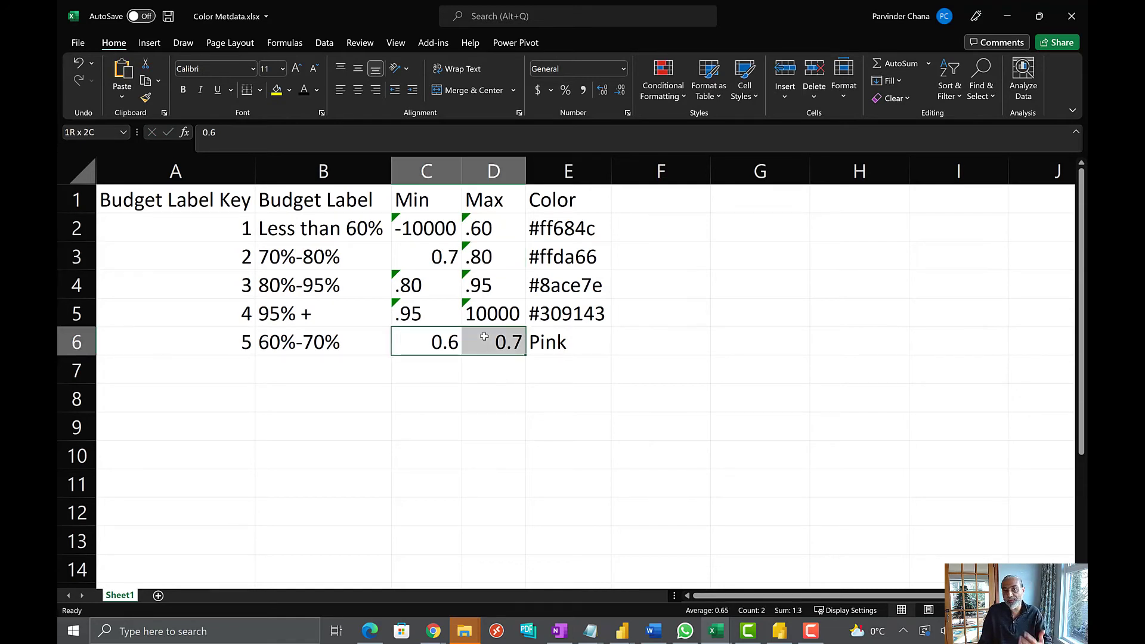
pyautogui.write('0.6\t0.7')
pyautogui.moveTo(424, 257); pyautogui.dragTo(509, 260)
pyautogui.hotkey('ctrl', 'v')
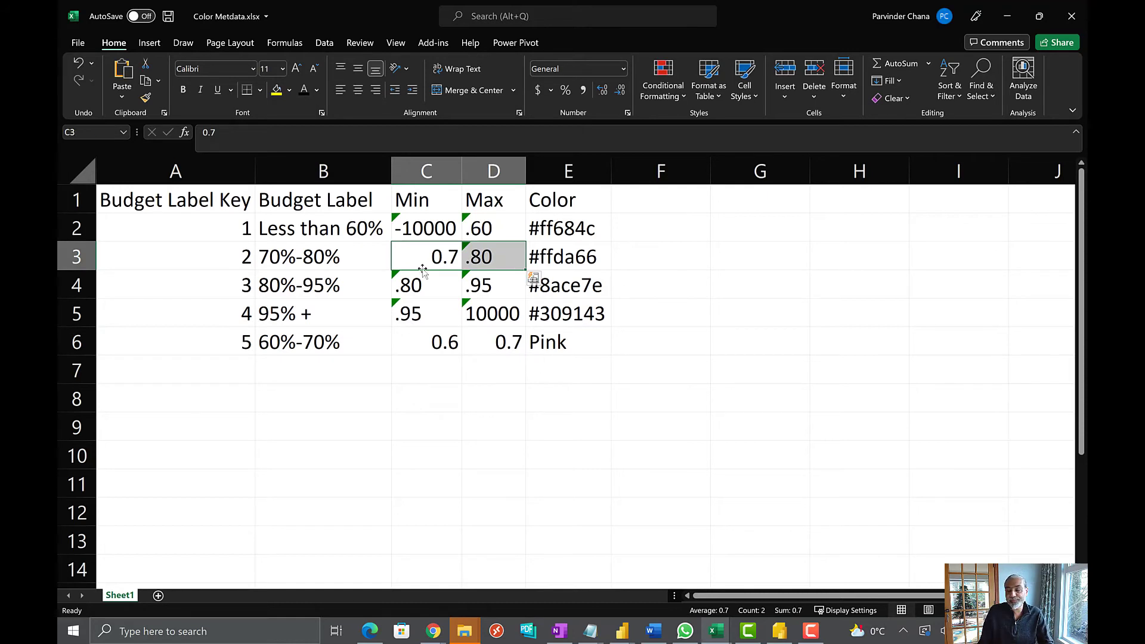
pyautogui.click(583, 263)
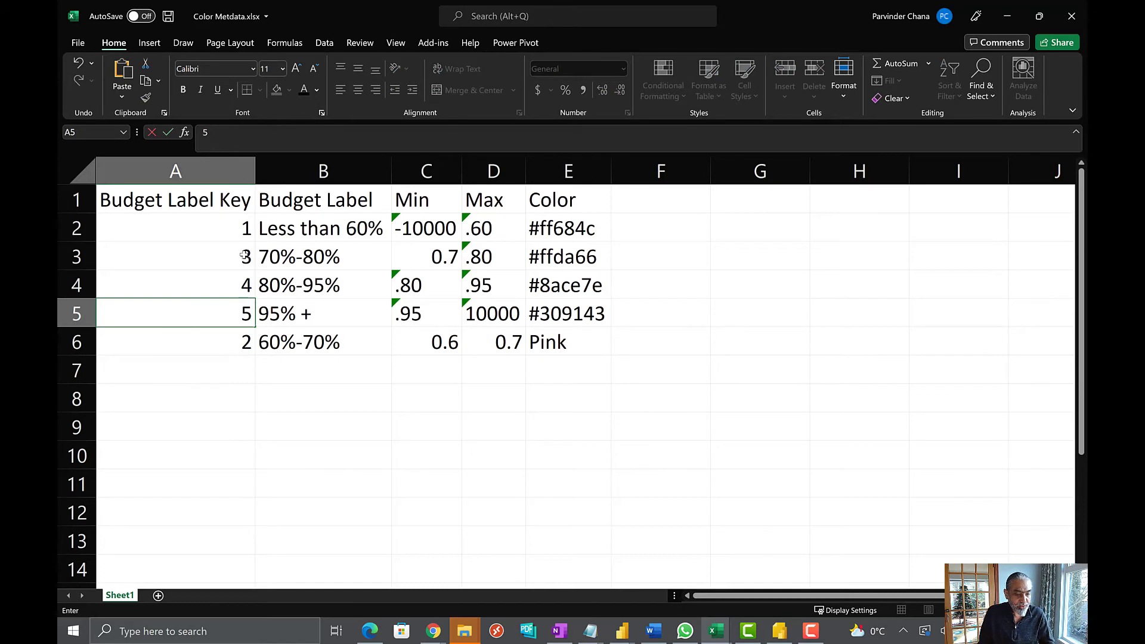
pyautogui.click(243, 255)
pyautogui.hotkey('ctrl', 's')
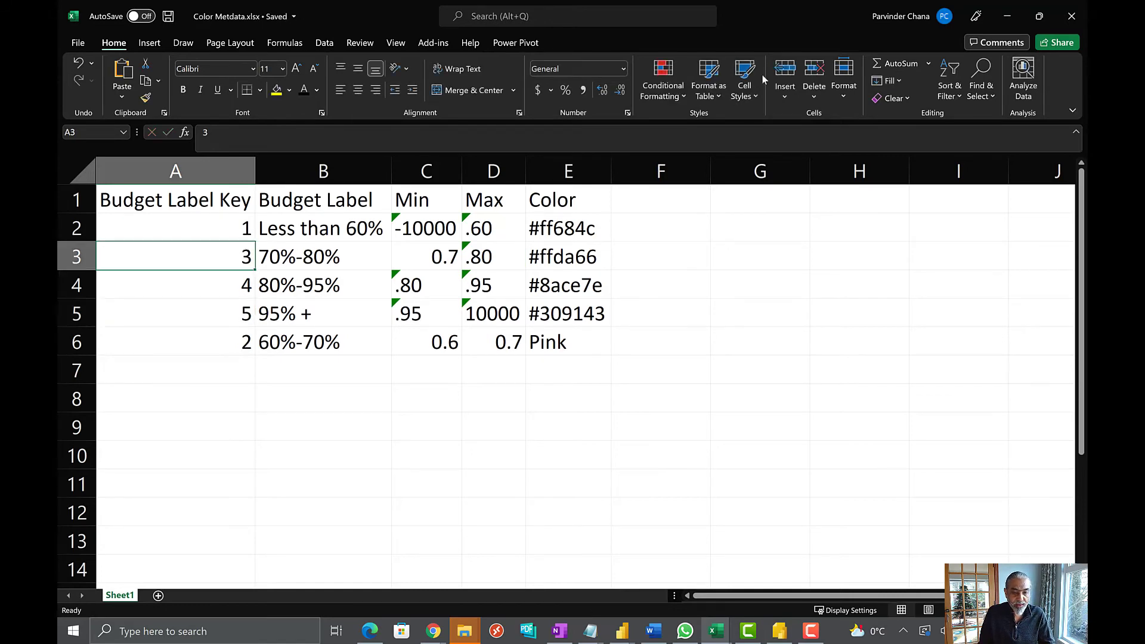
# - Return to the Power BI report, clear the field search, and refresh the Budget Color table's data
pyautogui.click(1008, 17)
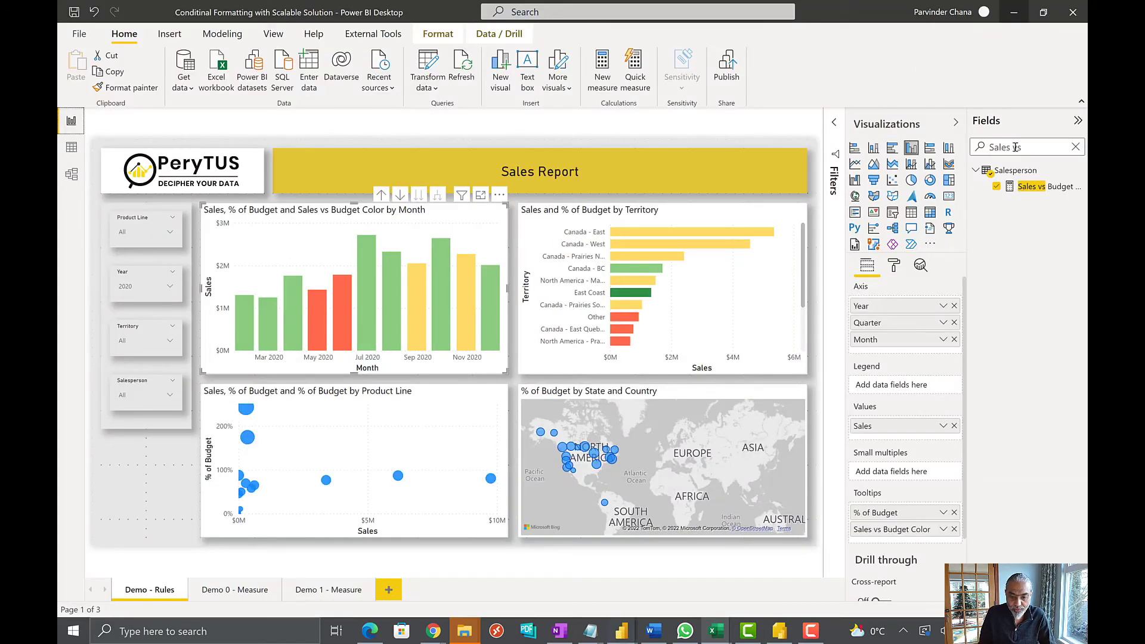
pyautogui.moveTo(1041, 147); pyautogui.dragTo(970, 151)
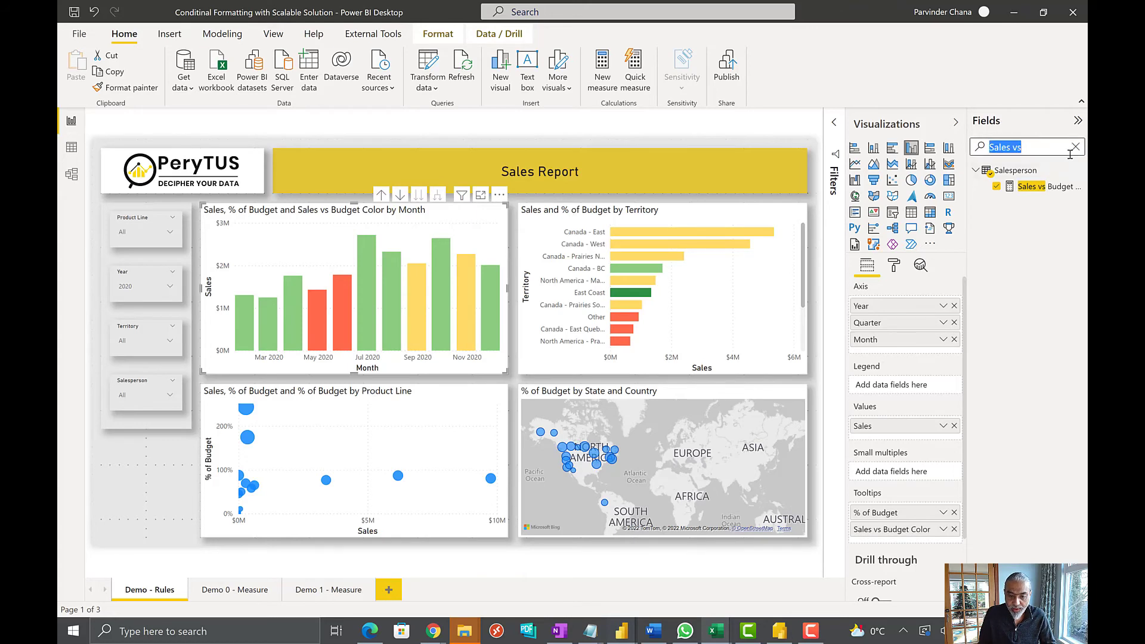
pyautogui.press('BackSpace')
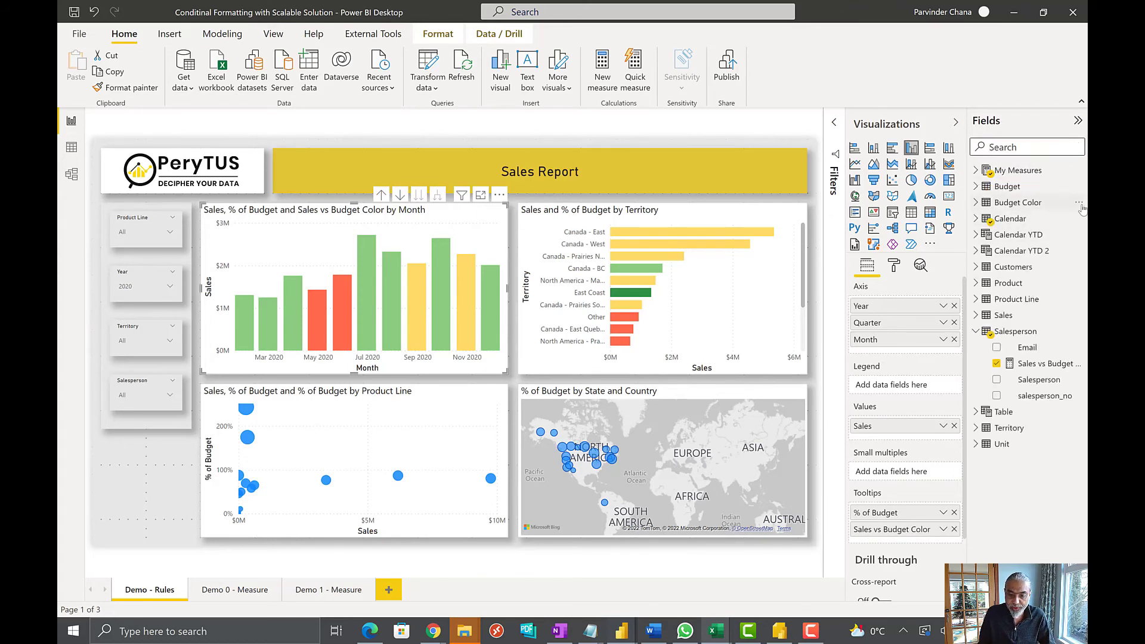
pyautogui.click(1078, 203)
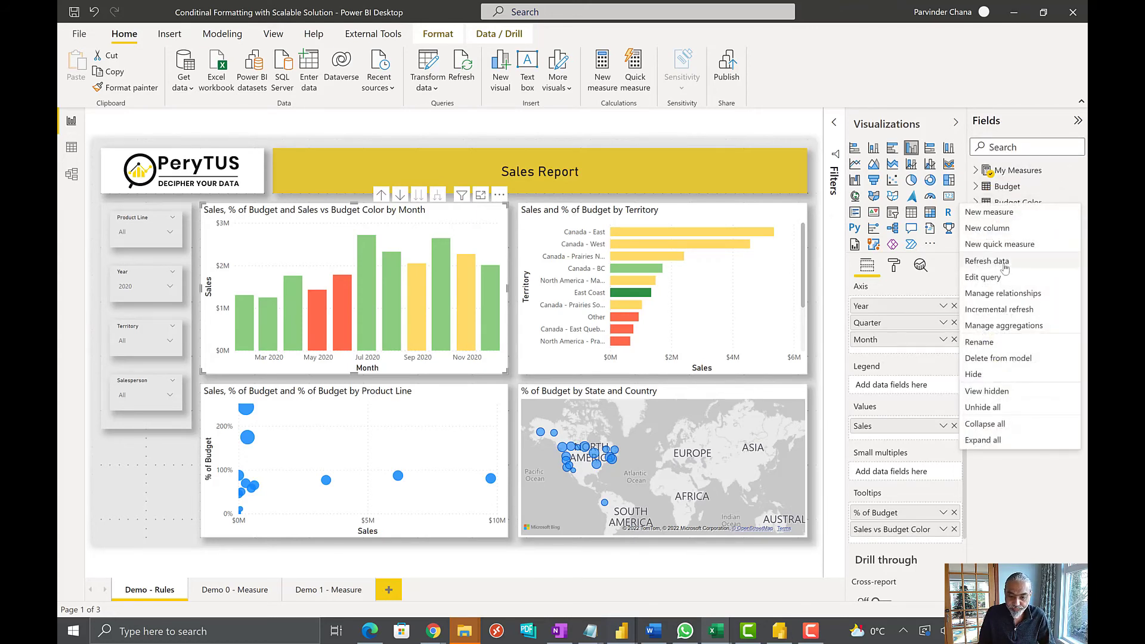
pyautogui.press('Escape')
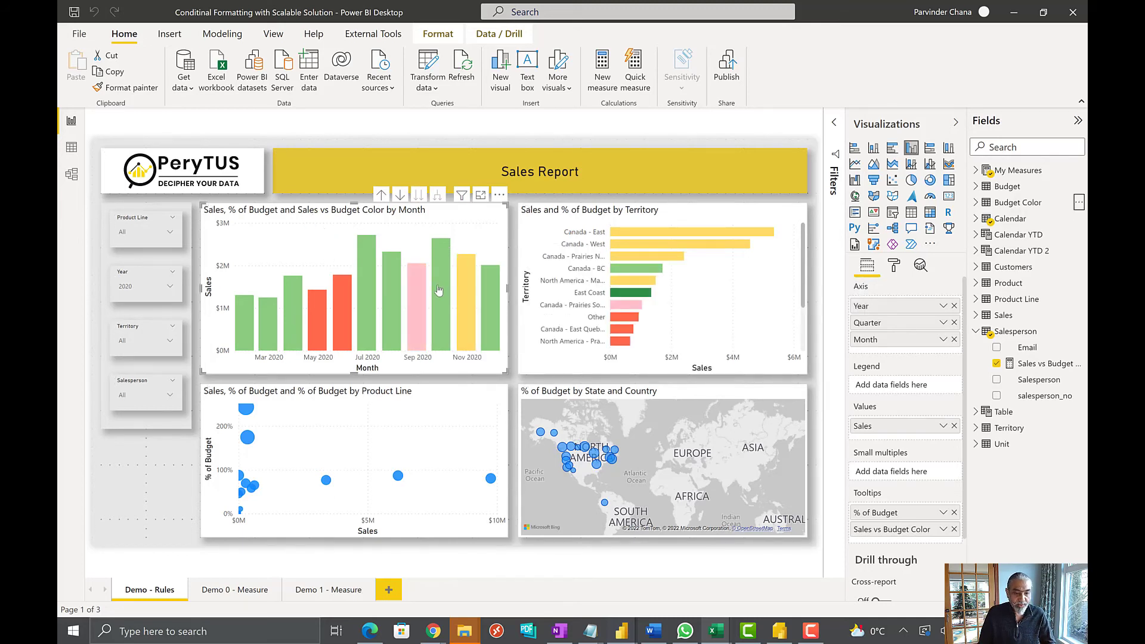
pyautogui.moveTo(414, 303)
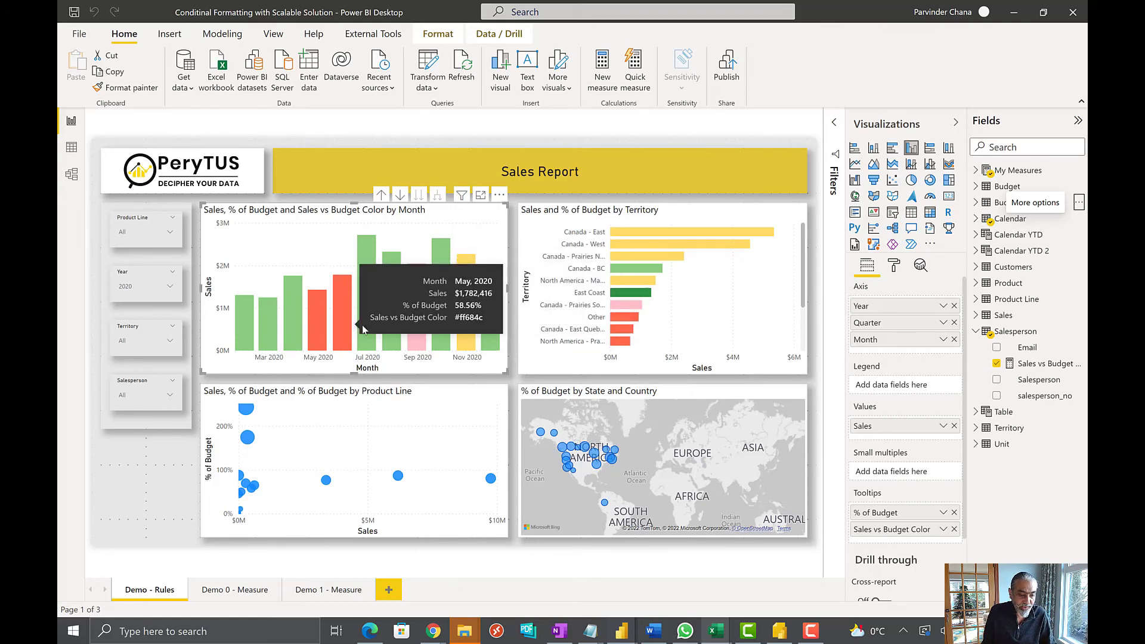
# - Open conditional formatting for the Product Line scatter chart's default data color and set the format style to Field value
pyautogui.click(387, 413)
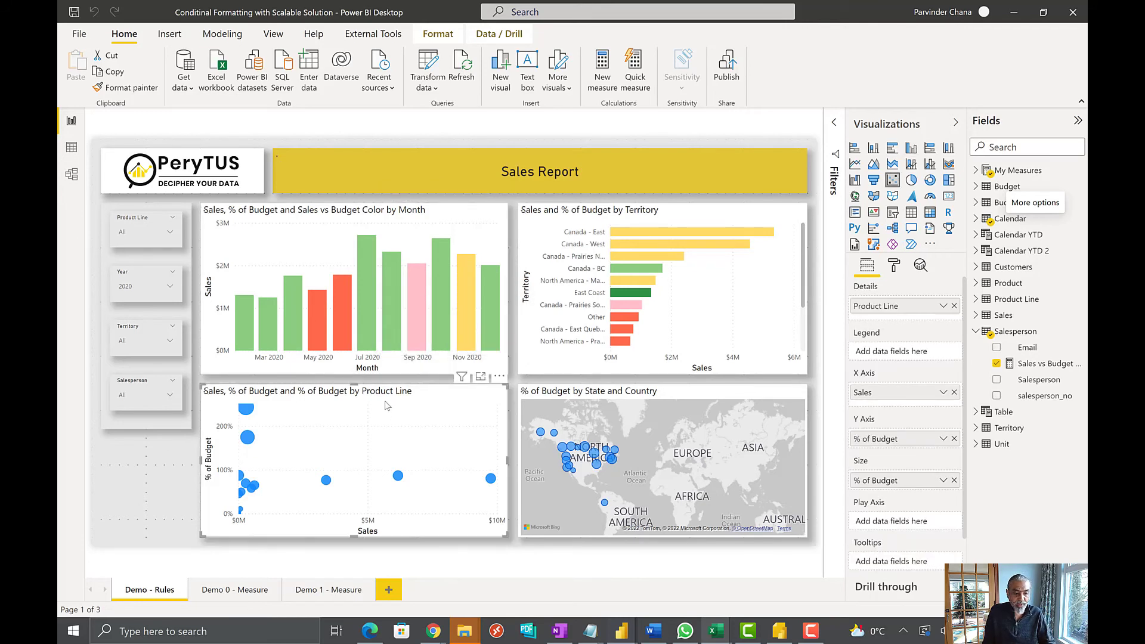
pyautogui.click(894, 267)
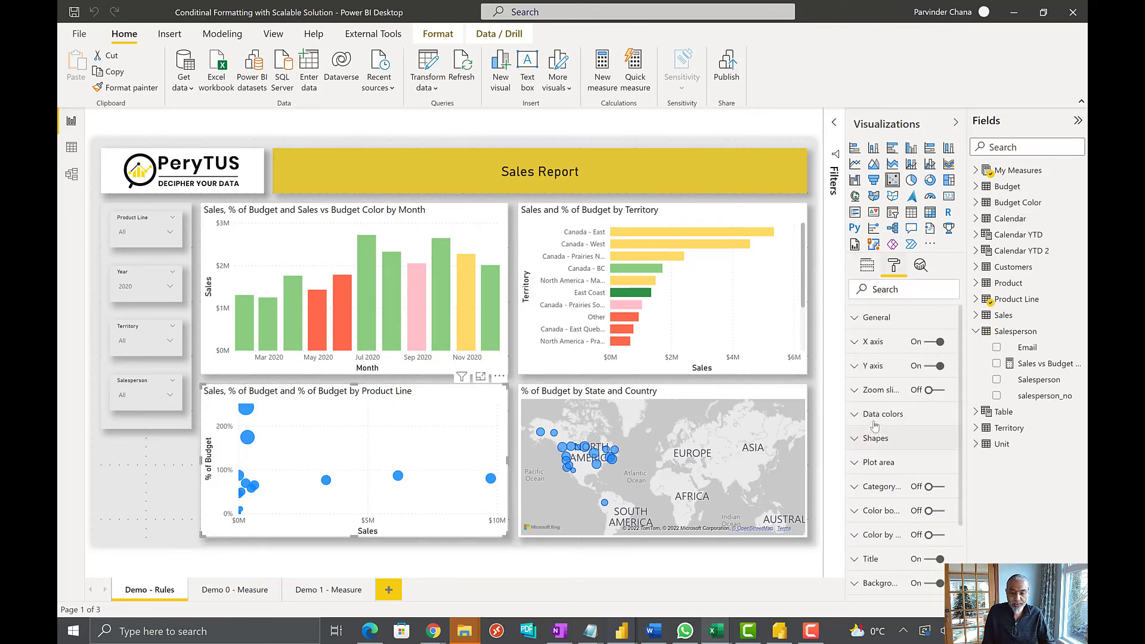
pyautogui.click(876, 416)
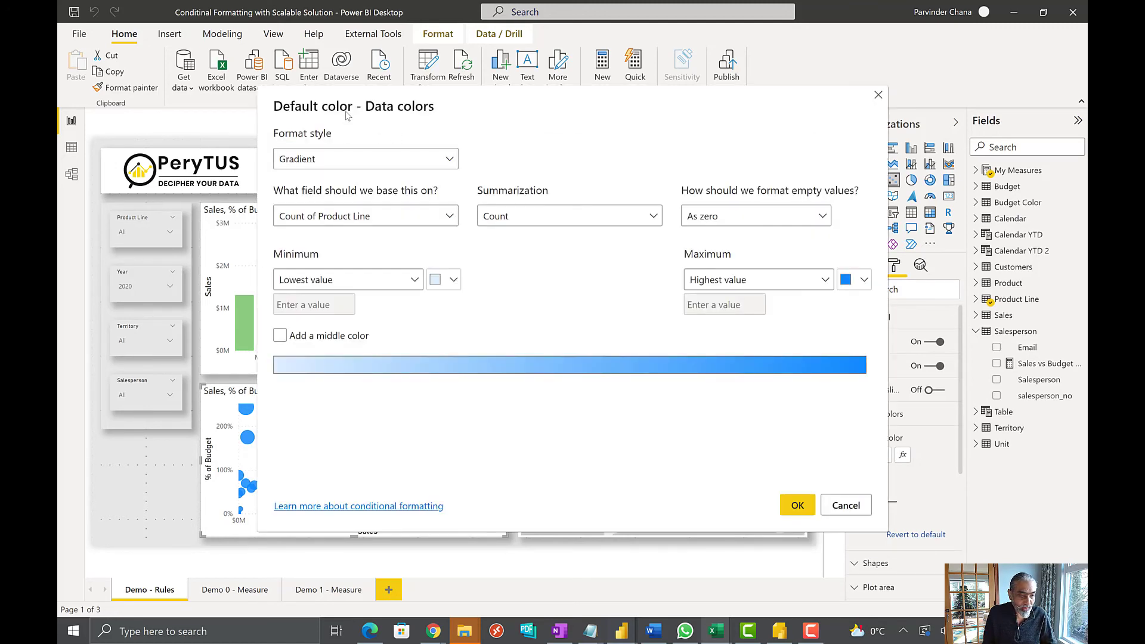
pyautogui.click(344, 159)
pyautogui.click(328, 223)
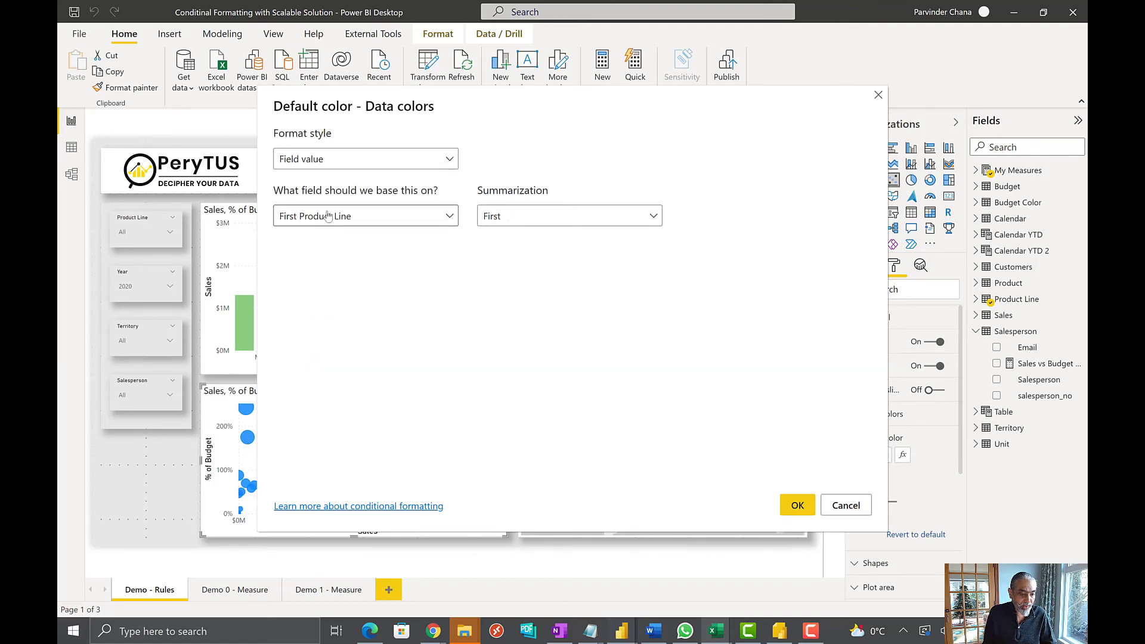
# - Base the scatter chart's data color on the Sales vs Budget Color measure, apply it, and inspect the recolored points
pyautogui.click(328, 219)
pyautogui.write('sa')
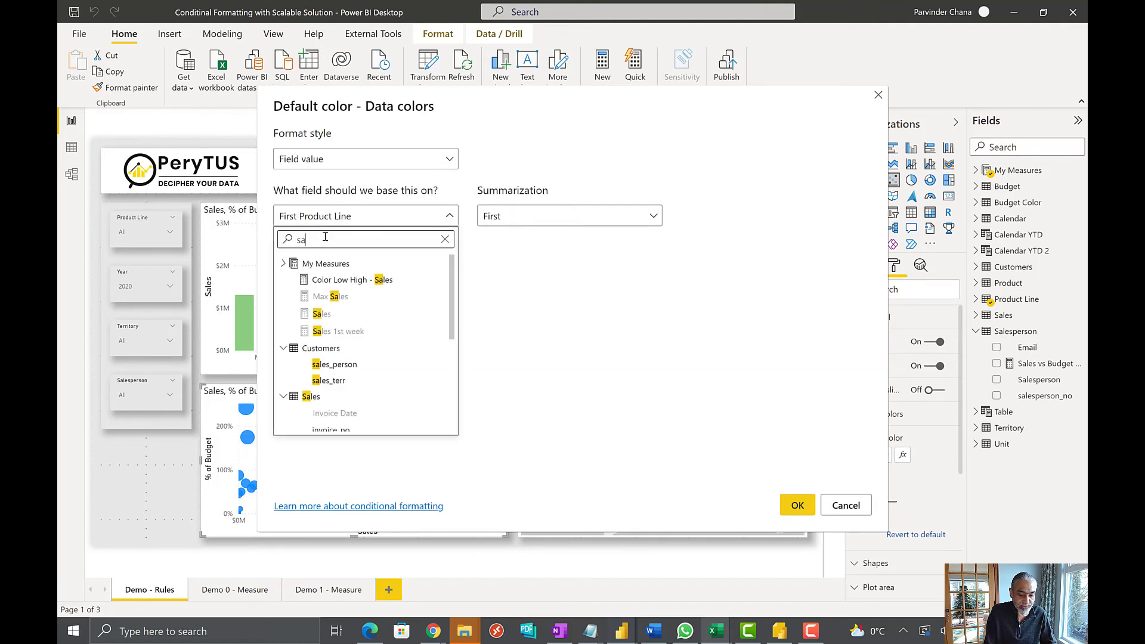
pyautogui.write('les vs')
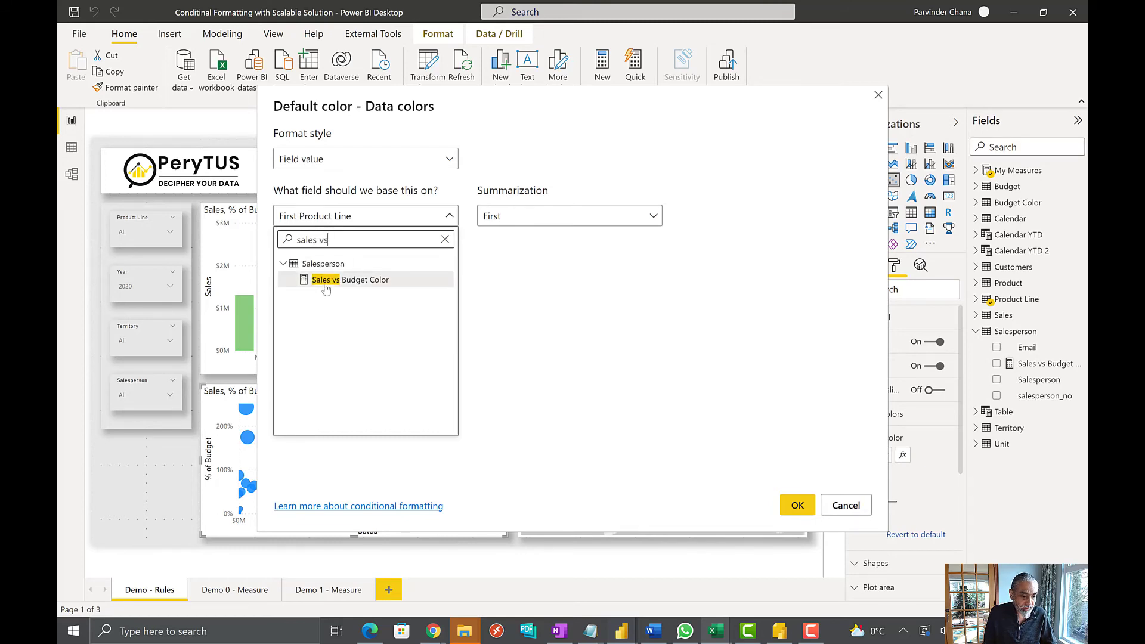
pyautogui.click(325, 280)
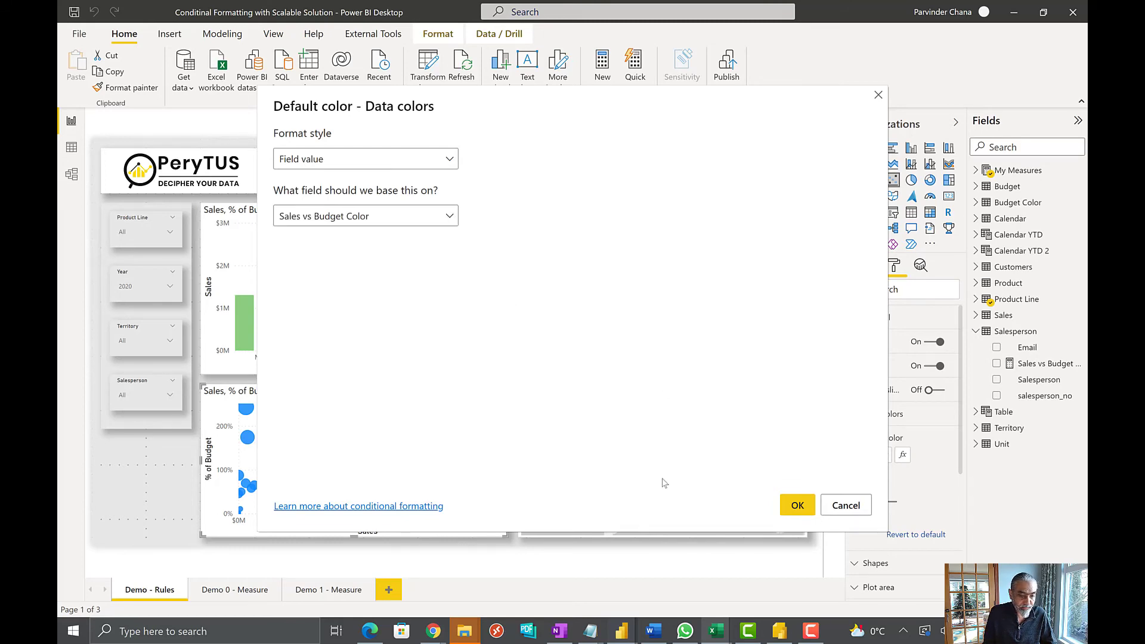
pyautogui.click(787, 511)
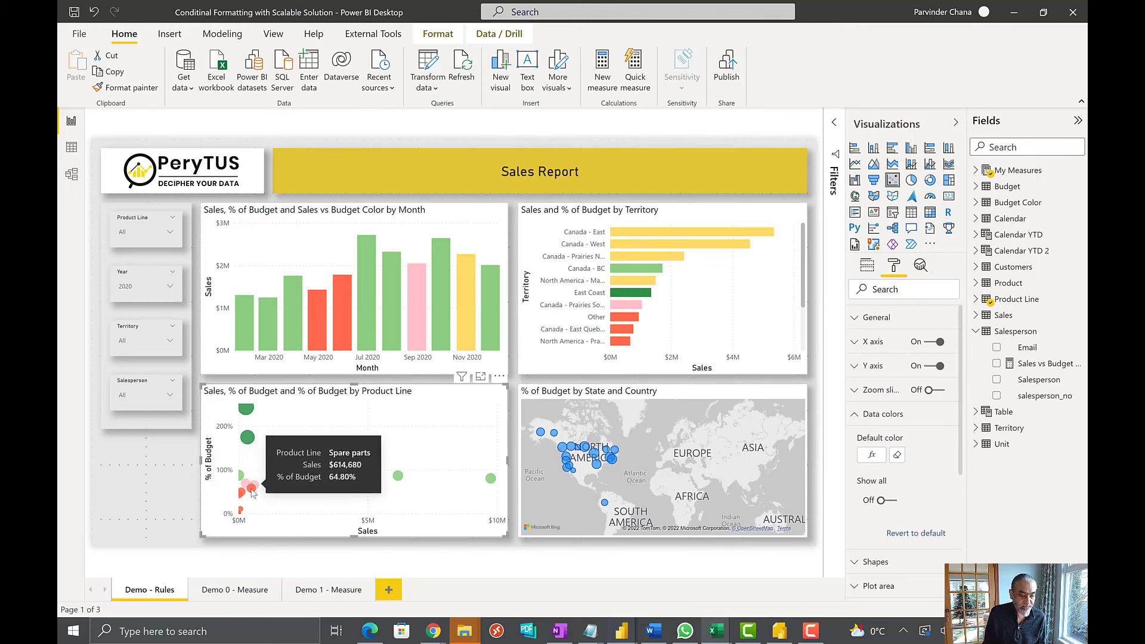
pyautogui.moveTo(247, 412)
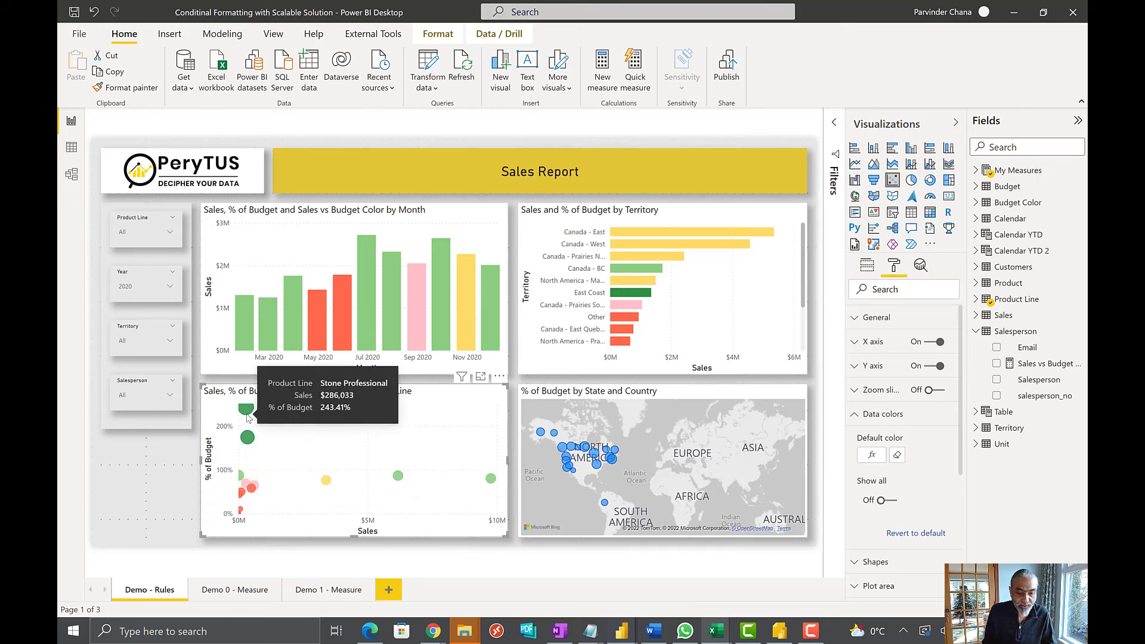